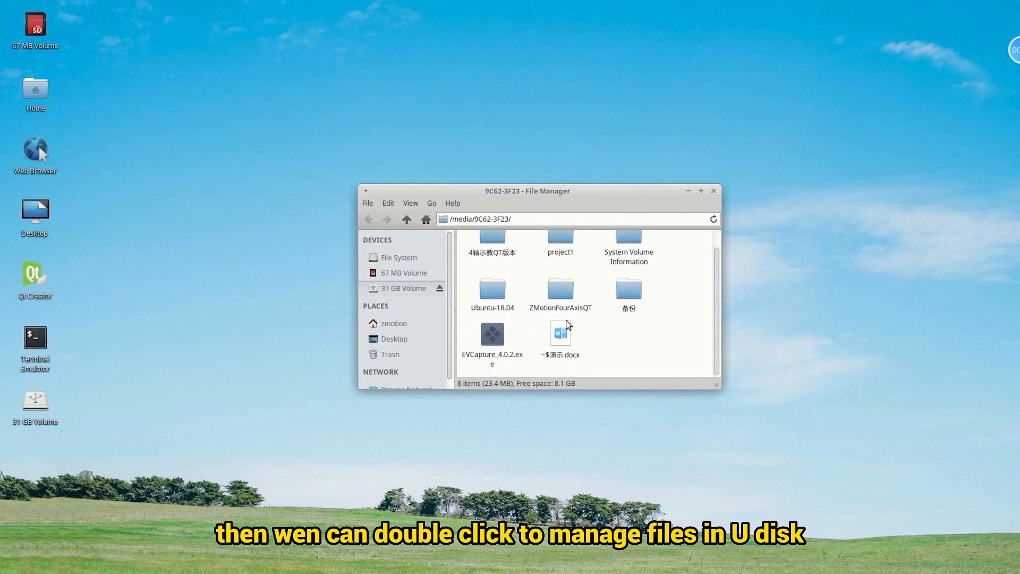
Step: Close the File Manager window showing the USB drive /media/9C62-3F23/
click(715, 192)
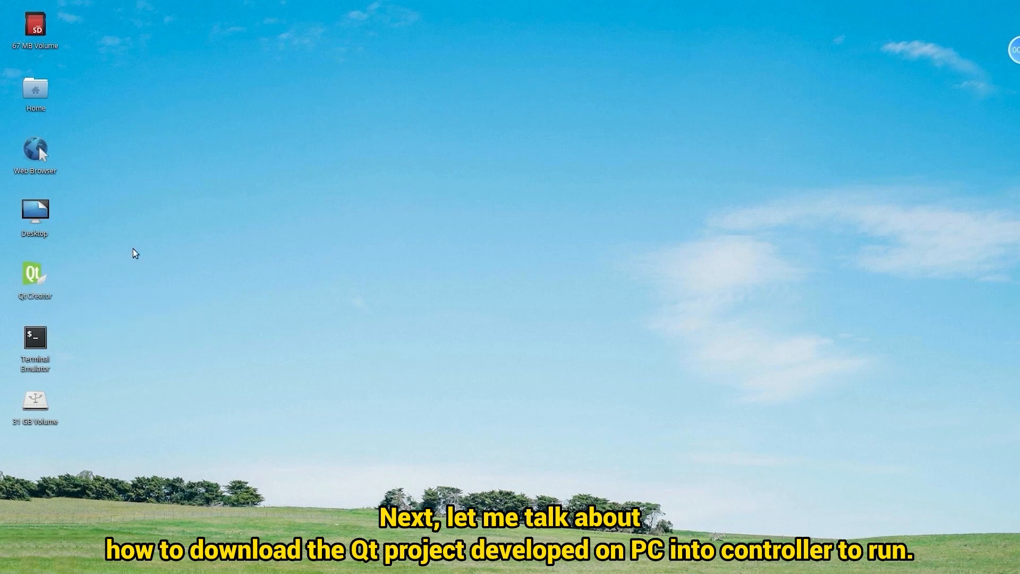
Step: Copy the ZMotionFourAxisQT folder from the 31 GB volume onto the desktop and close the drive window
double_click(36, 401)
click(562, 315)
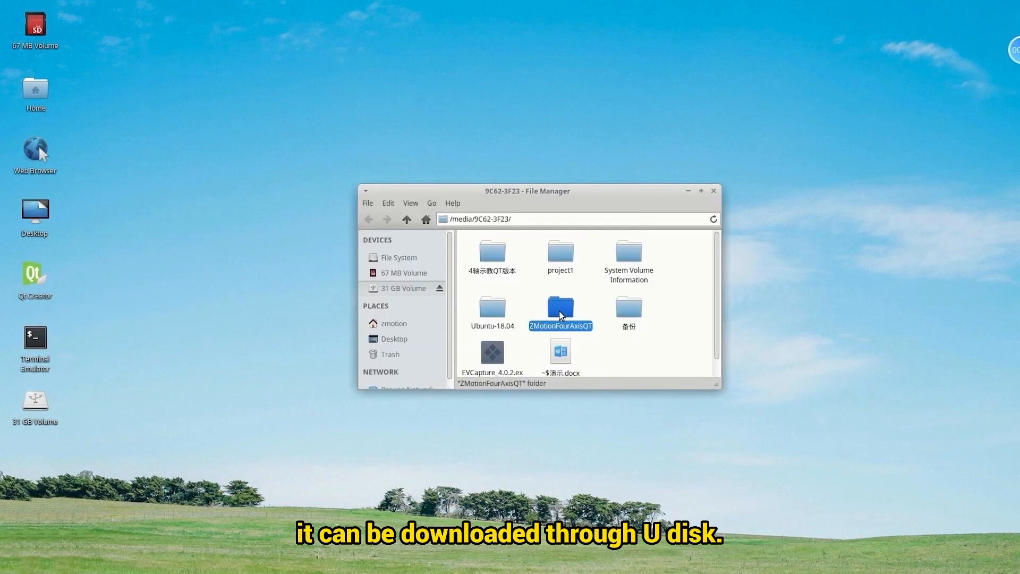
right_click(561, 314)
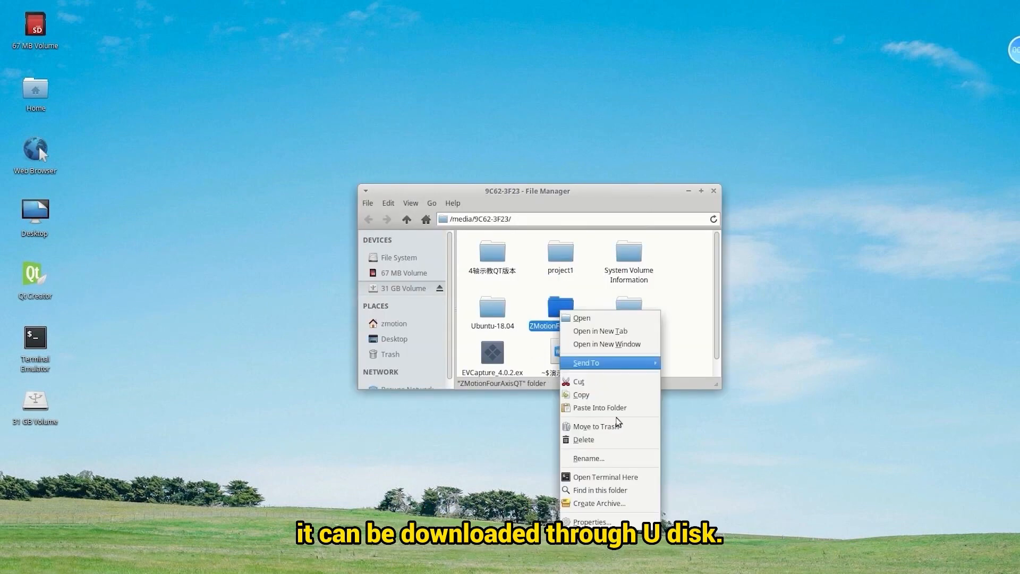
click(581, 395)
right_click(83, 460)
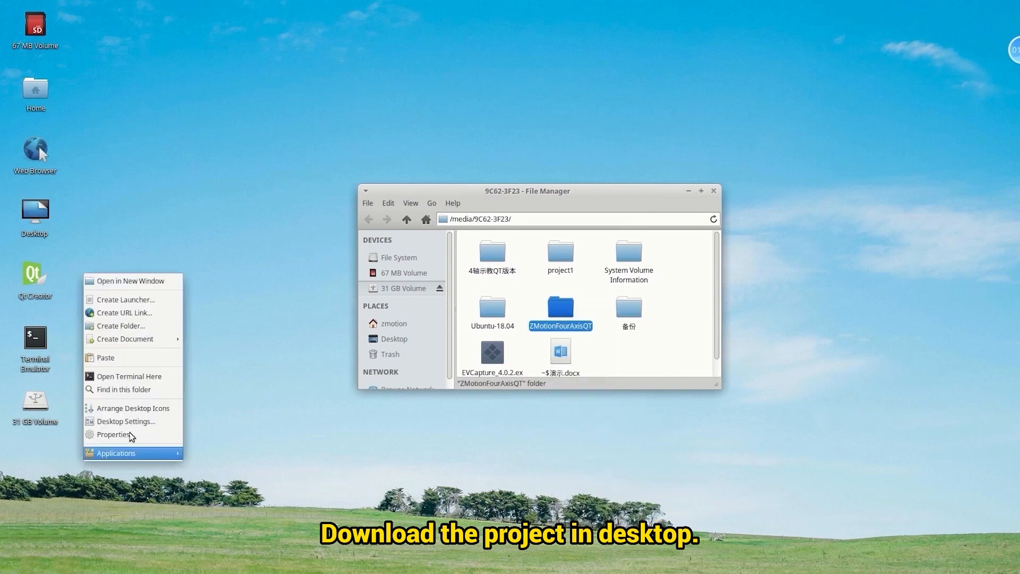
click(135, 360)
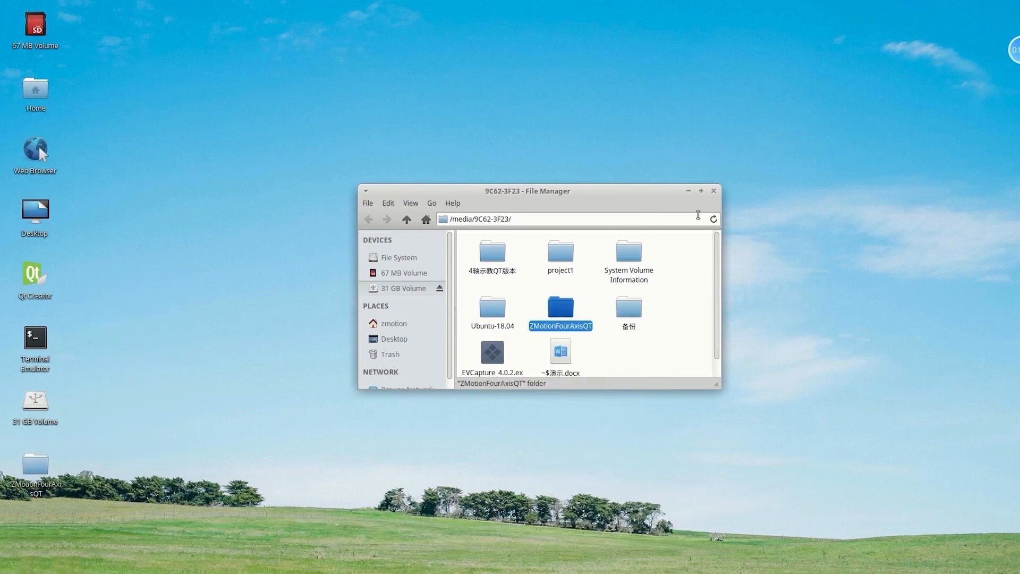
click(713, 190)
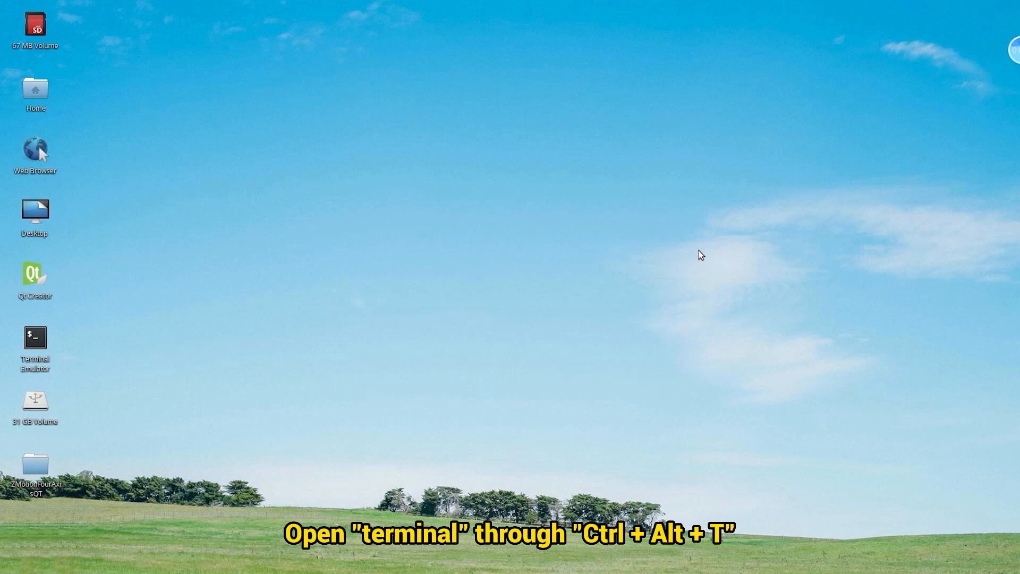
Step: In a new terminal, change into the lib folder and list its files
key(ctrl+alt+t)
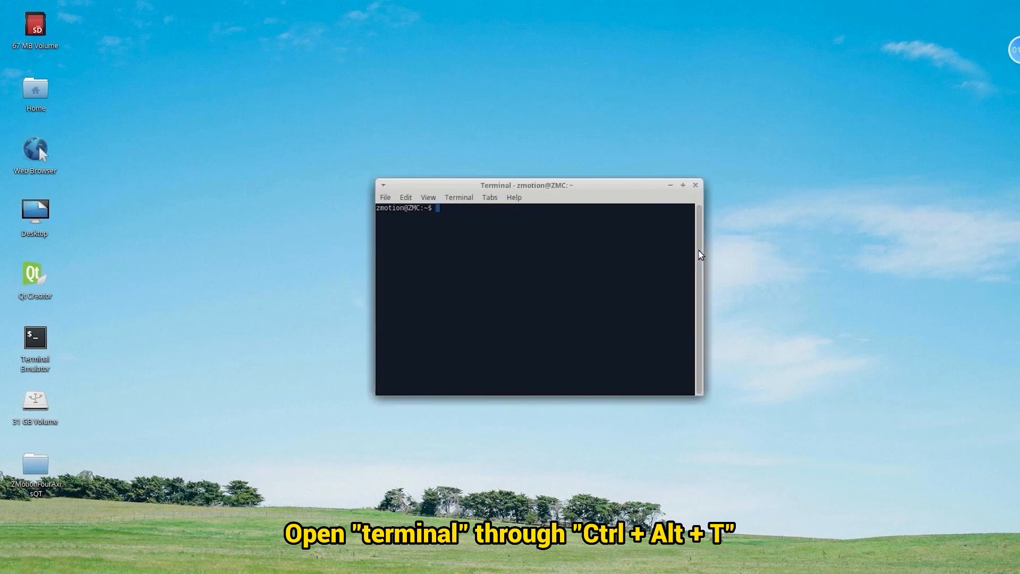
text(cd ll)
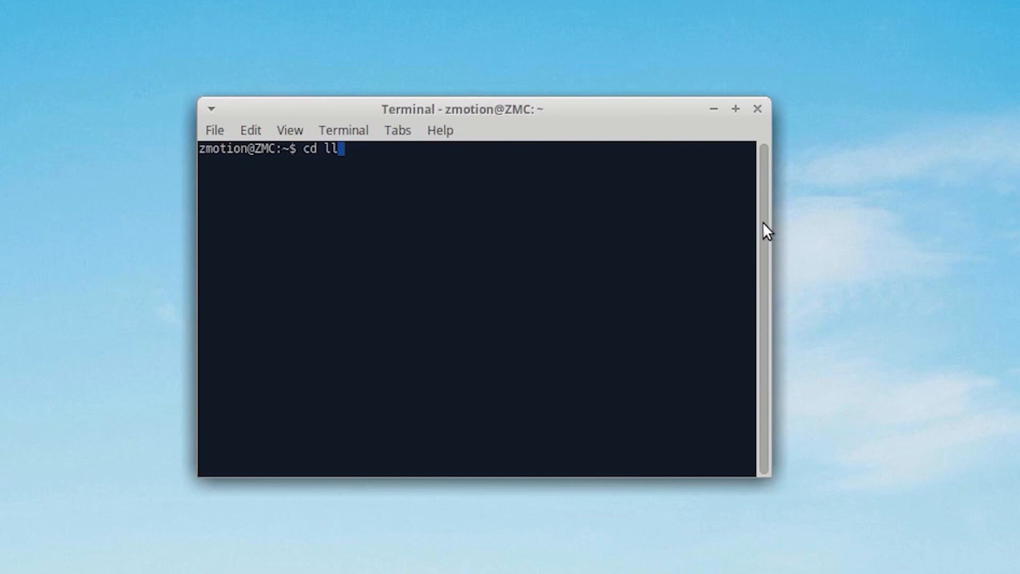
key(Tab)
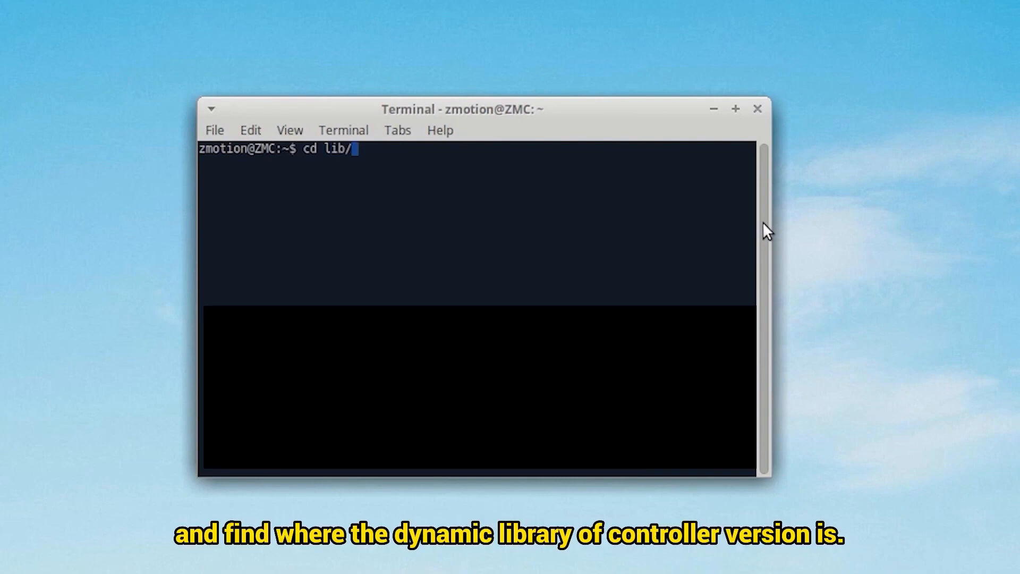
key(Return)
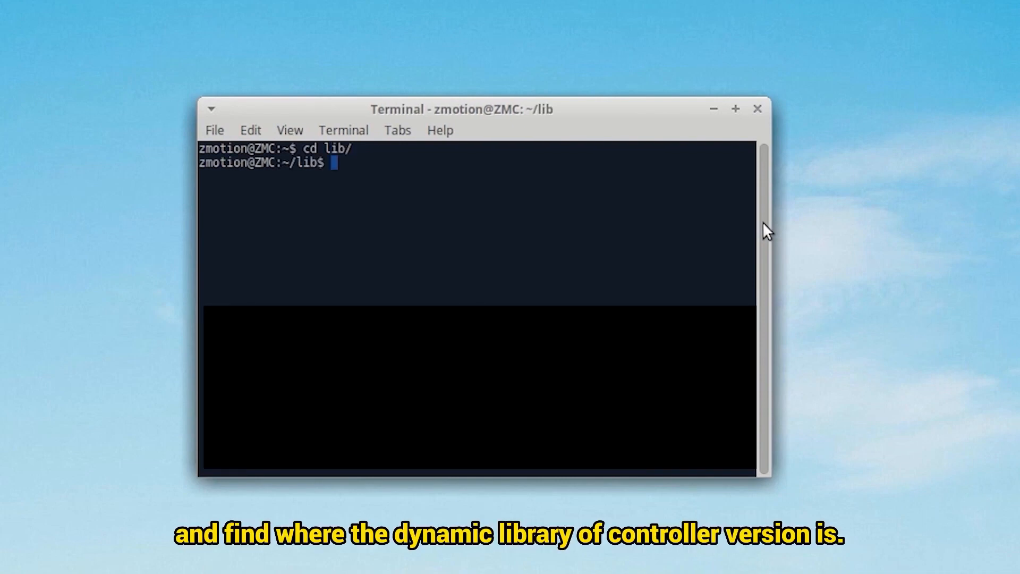
text(ls)
key(Return)
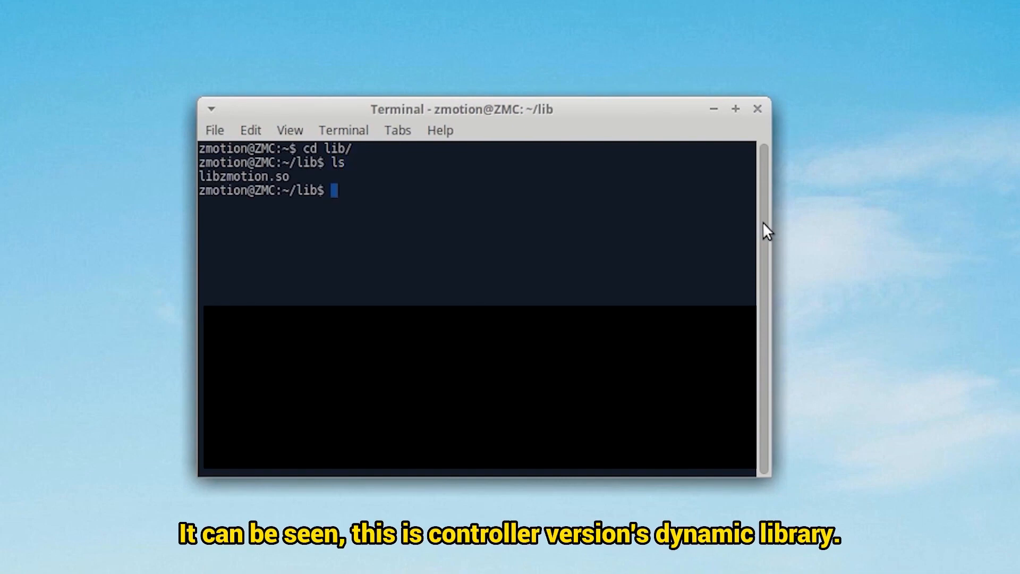
drag(296, 176, 256, 176)
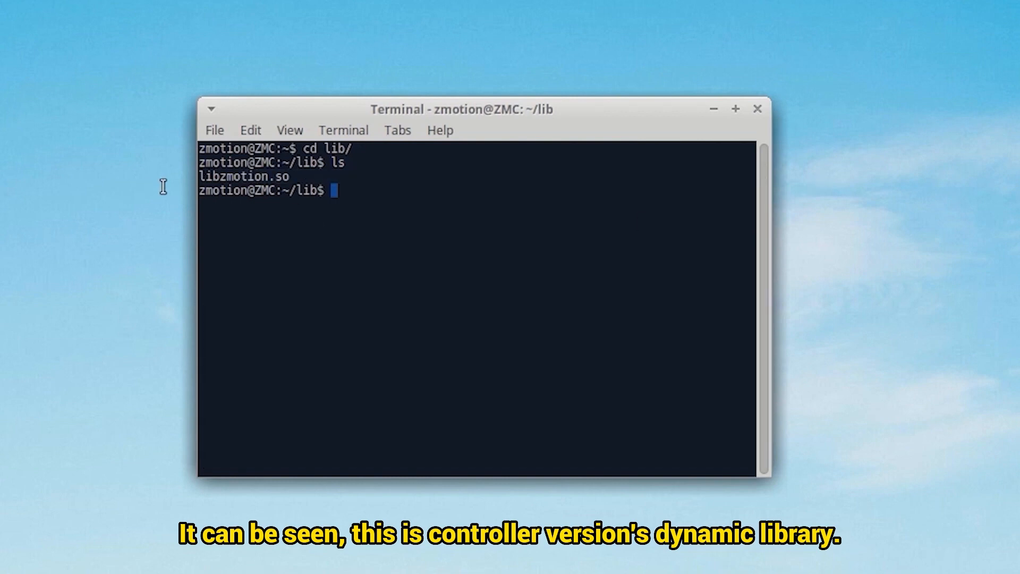
Step: Copy libzmotion.so to /home/zmotion/Desktop/ZMotionFourAxisQT/ and close the terminal
text(cp )
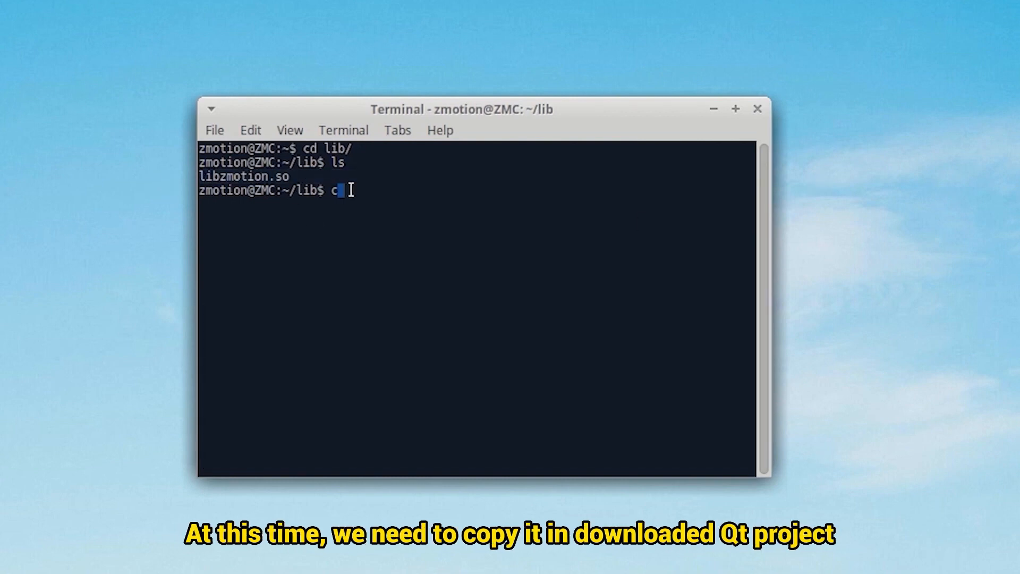
text(l)
key(Tab)
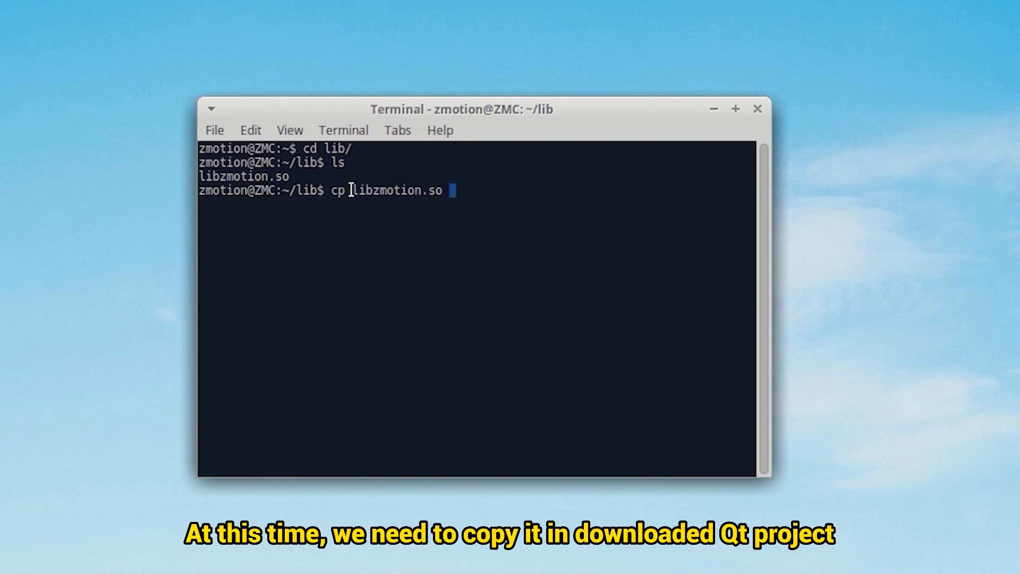
text(/h)
key(Tab)
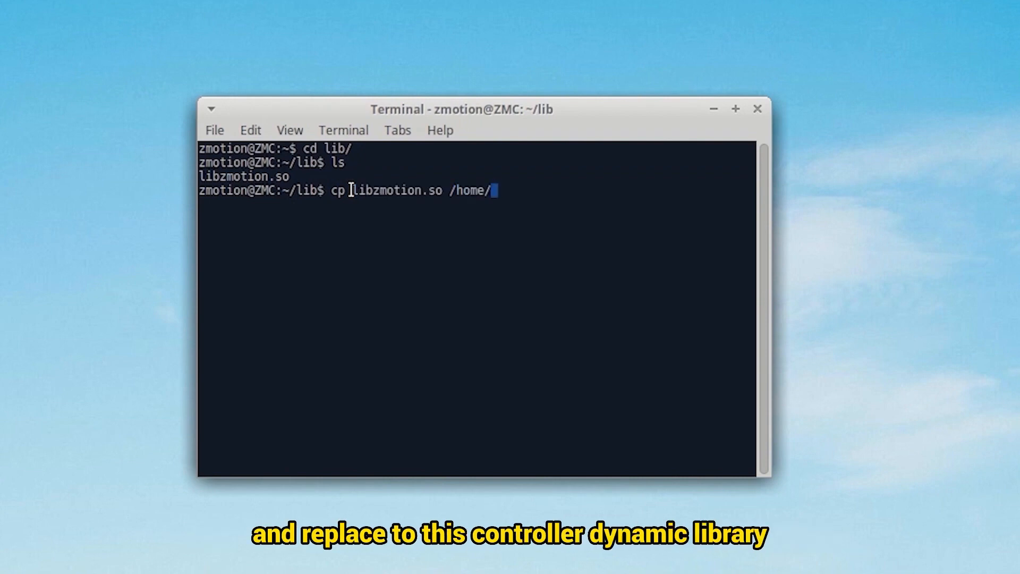
text(z)
key(Tab)
text(De)
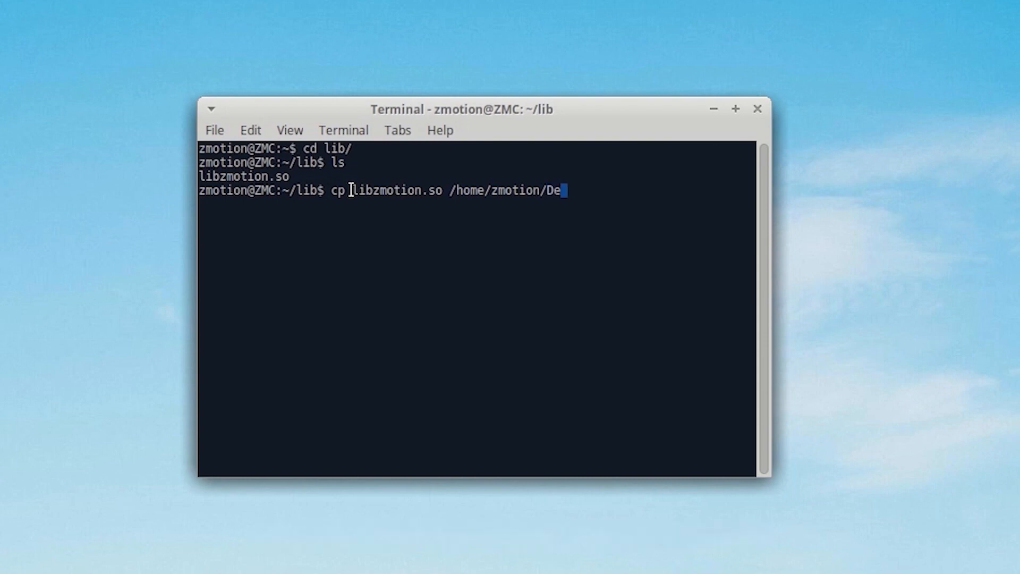
key(Tab)
text(Z)
key(Tab)
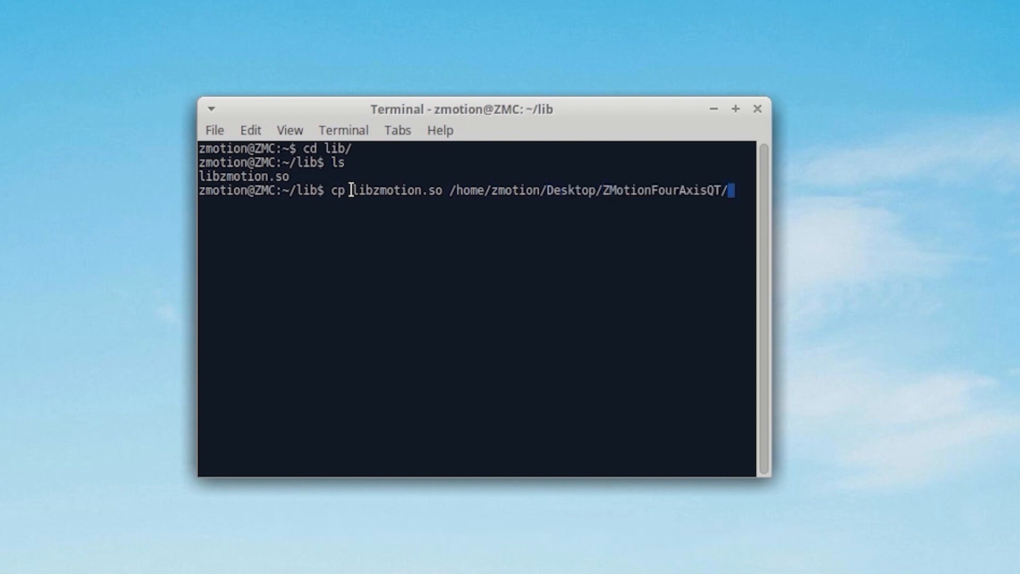
key(Return)
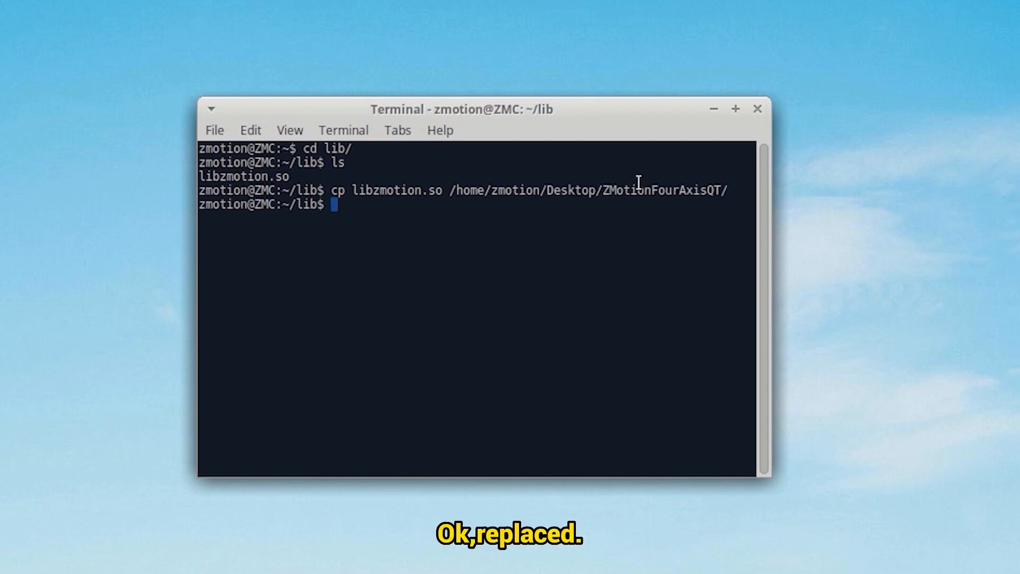
click(759, 109)
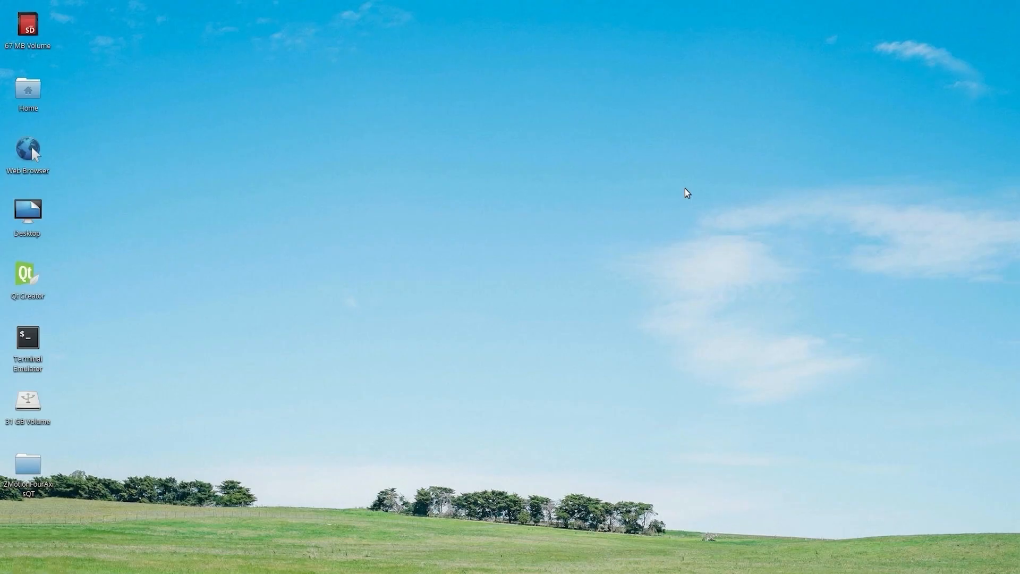
Step: Launch Qt Creator, open Desktop/ZMotionFourAxisQT/ZMotionFourAxisQT.pro and run the application
click(24, 279)
double_click(24, 279)
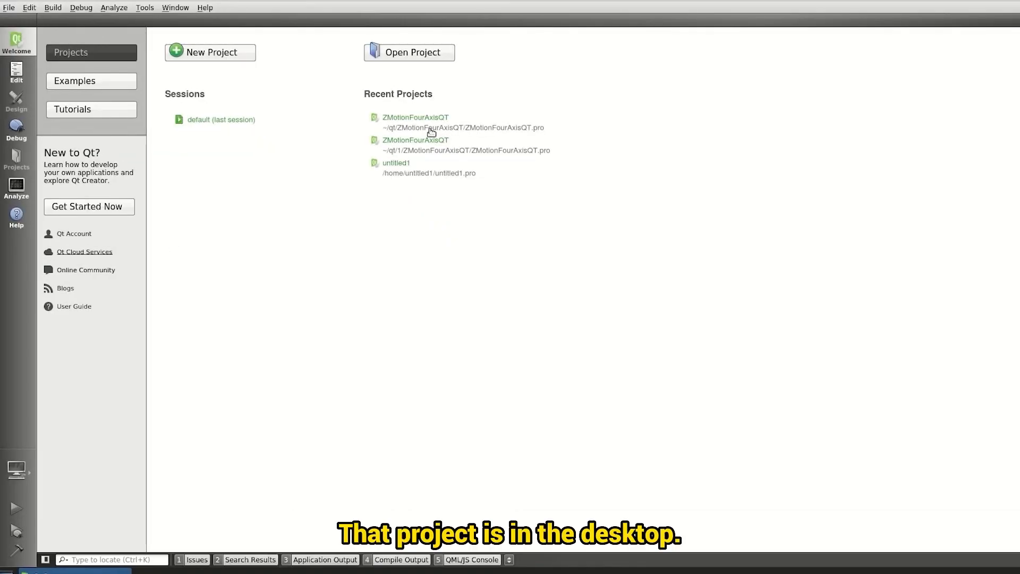
click(421, 56)
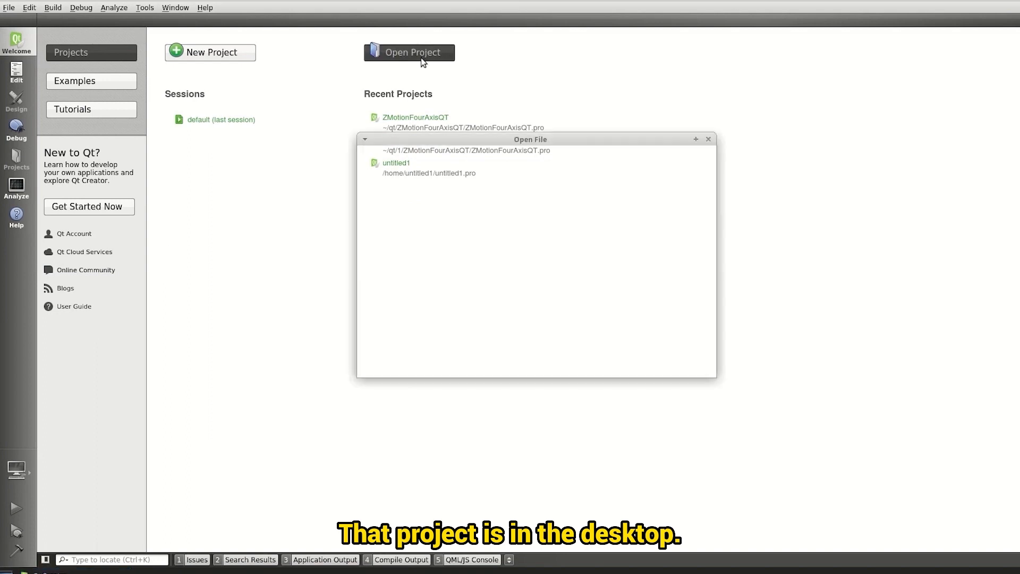
double_click(460, 186)
double_click(461, 188)
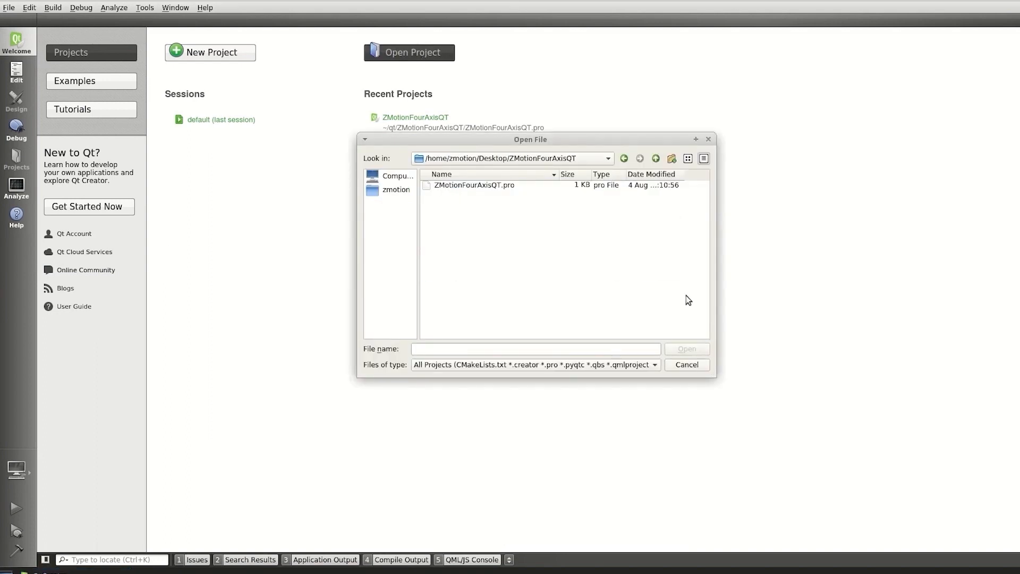
double_click(497, 187)
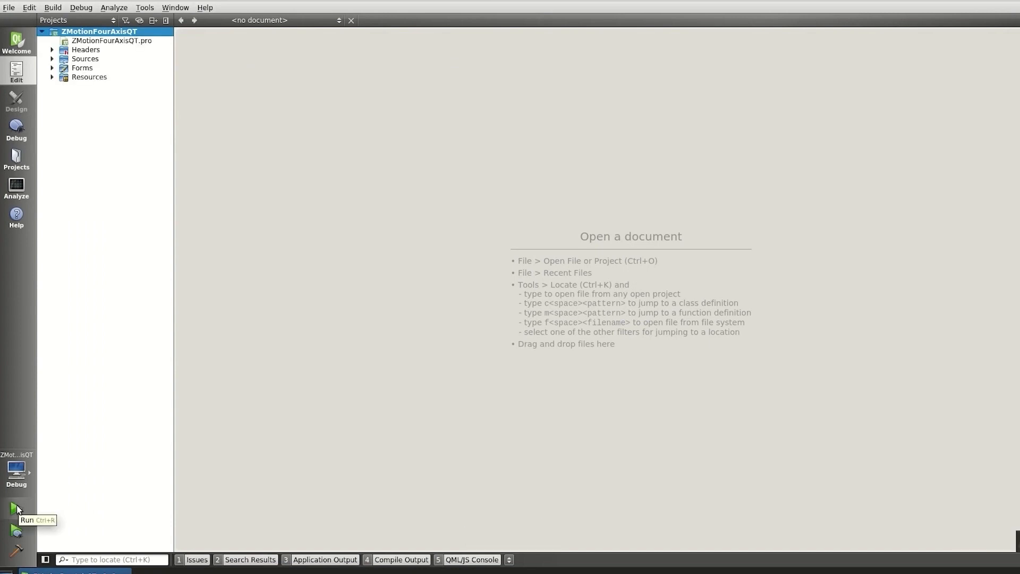
click(15, 509)
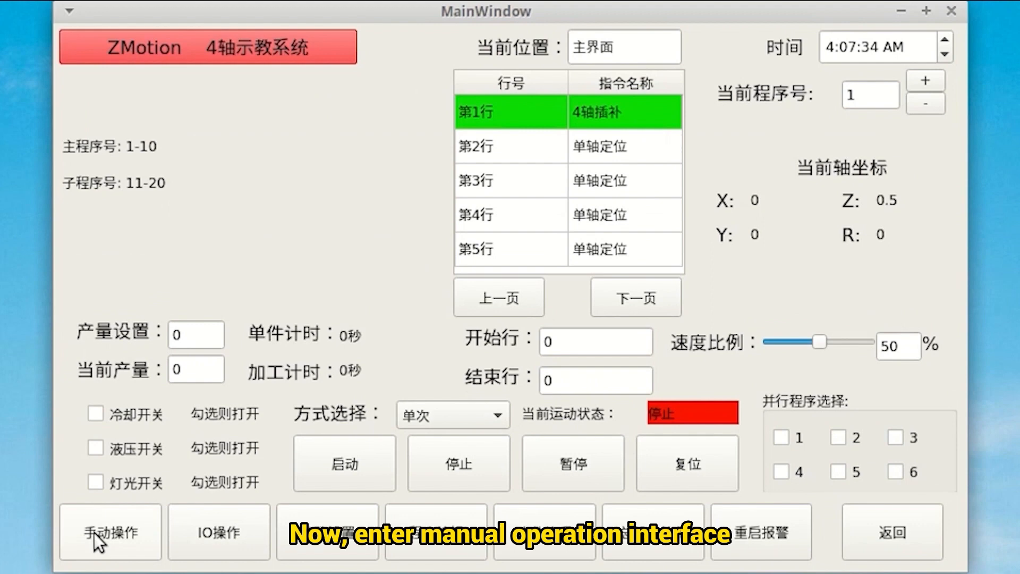
Step: On the manual operation page, jog X+, Y+ and Z+, then position all axes back to 00
click(98, 533)
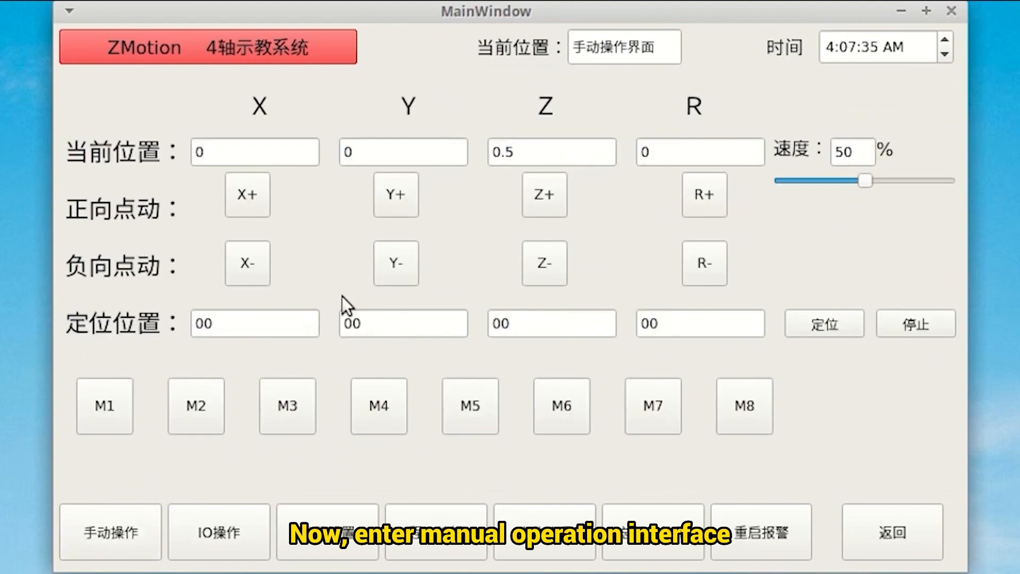
click(252, 208)
click(402, 195)
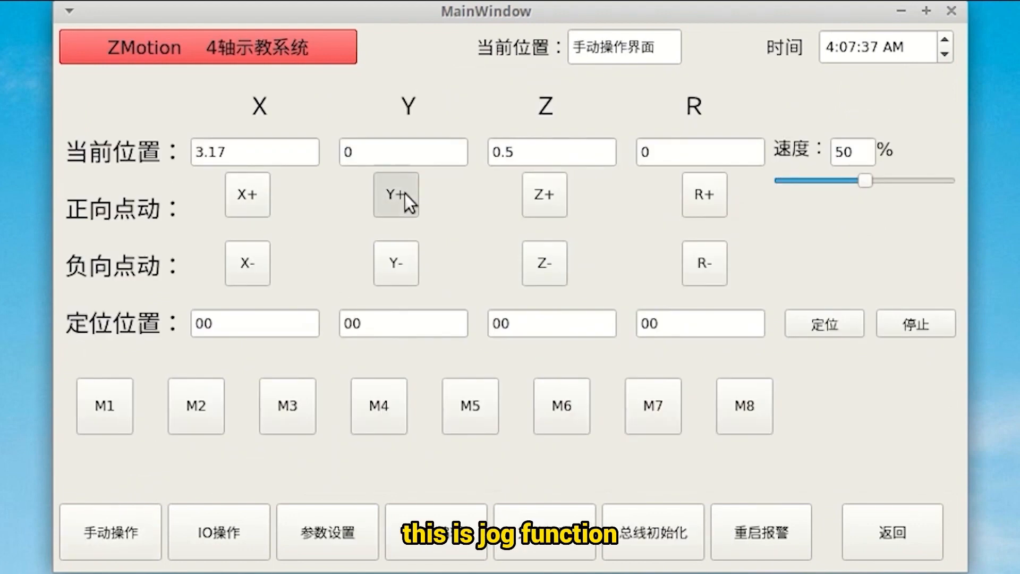
click(547, 199)
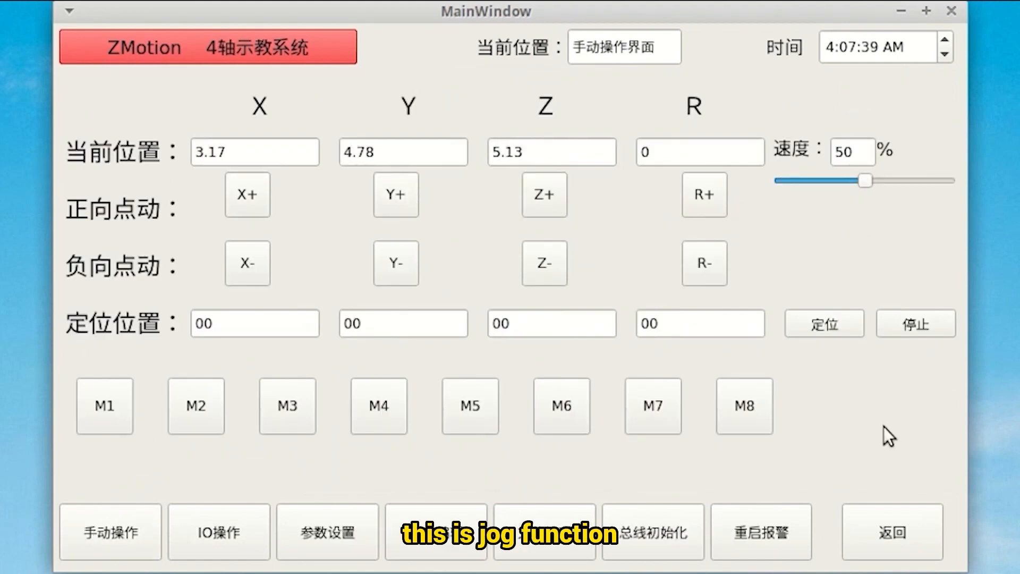
click(832, 327)
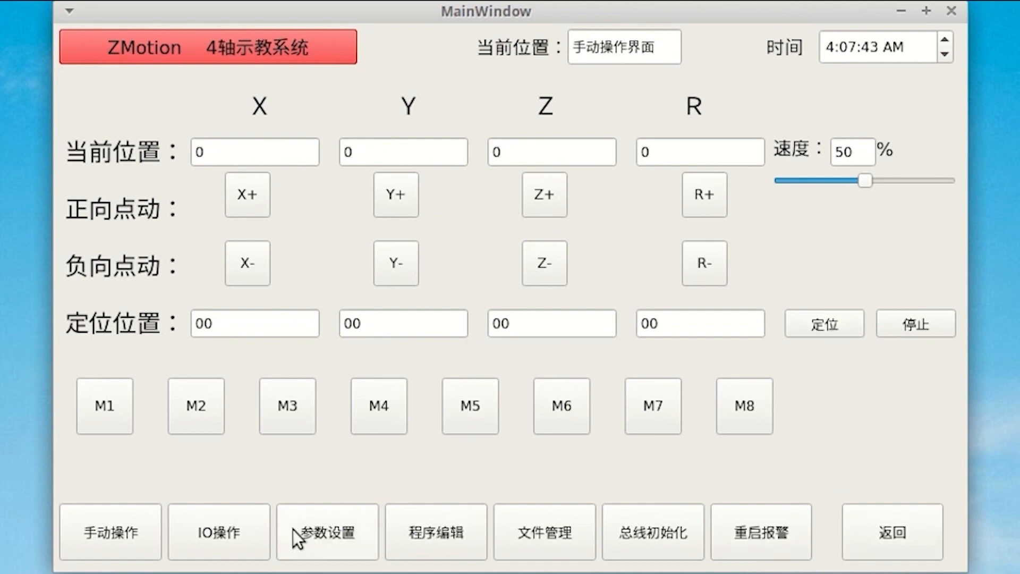
click(224, 537)
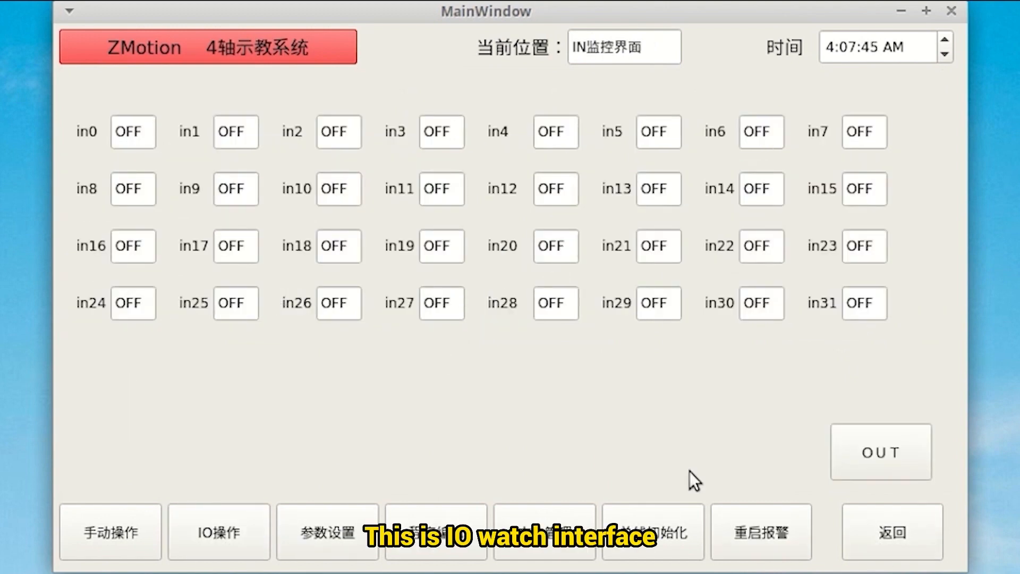
Step: On the OUT monitoring page, set out0, out8, out16 and out24 to ON
click(909, 461)
click(910, 461)
click(908, 460)
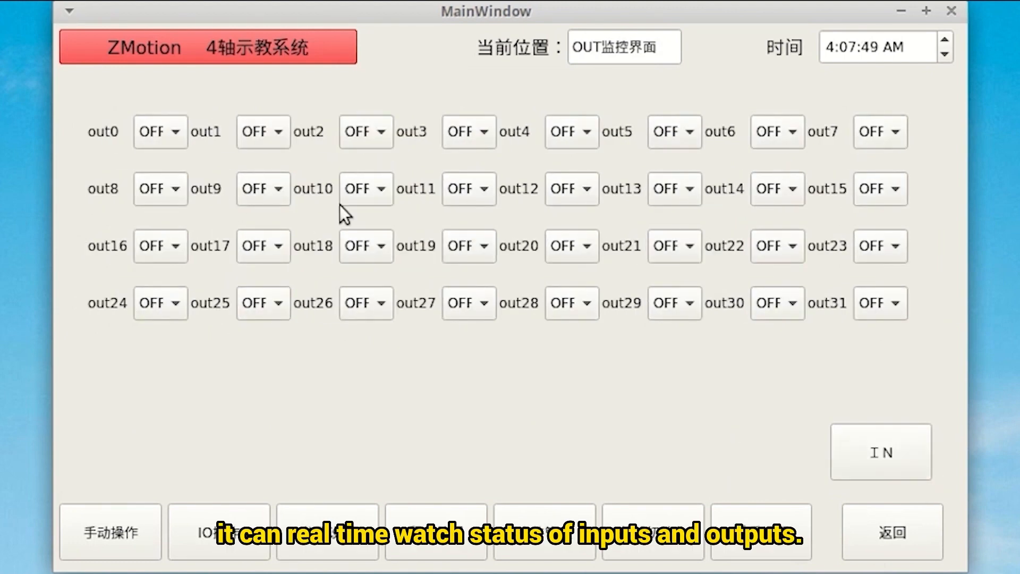
click(141, 140)
click(169, 167)
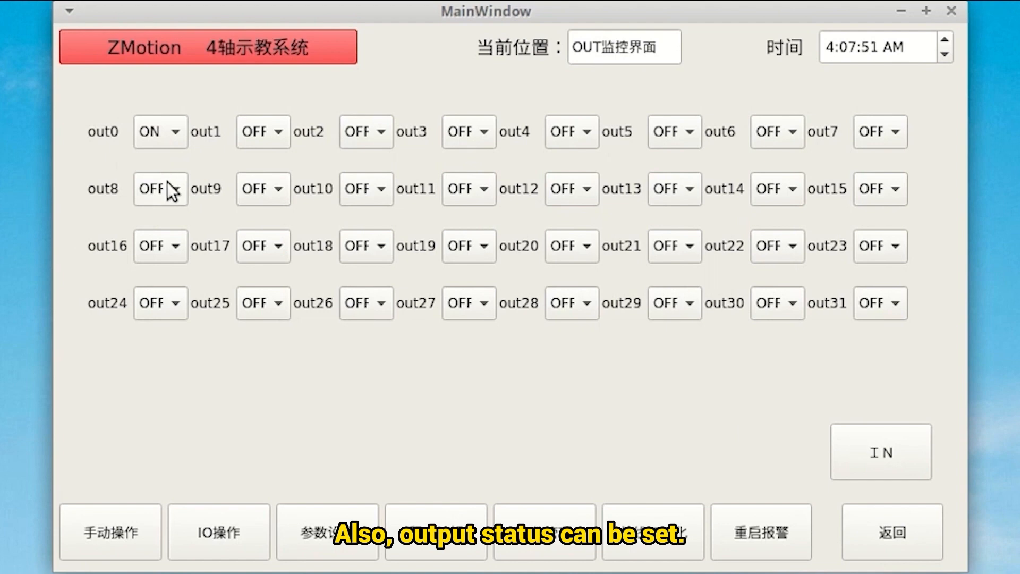
click(168, 184)
click(179, 213)
click(163, 254)
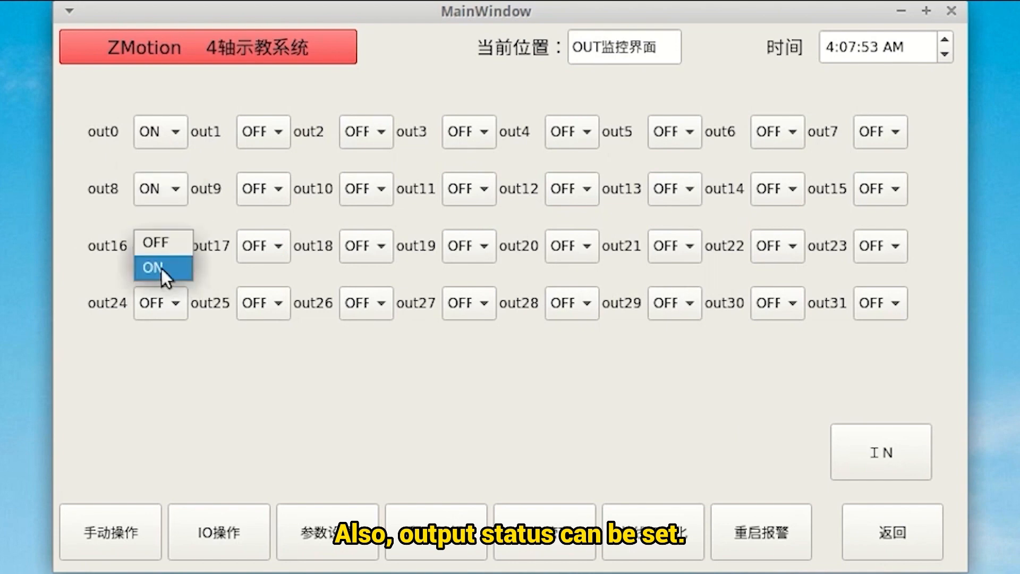
click(163, 268)
click(159, 303)
click(169, 323)
click(439, 547)
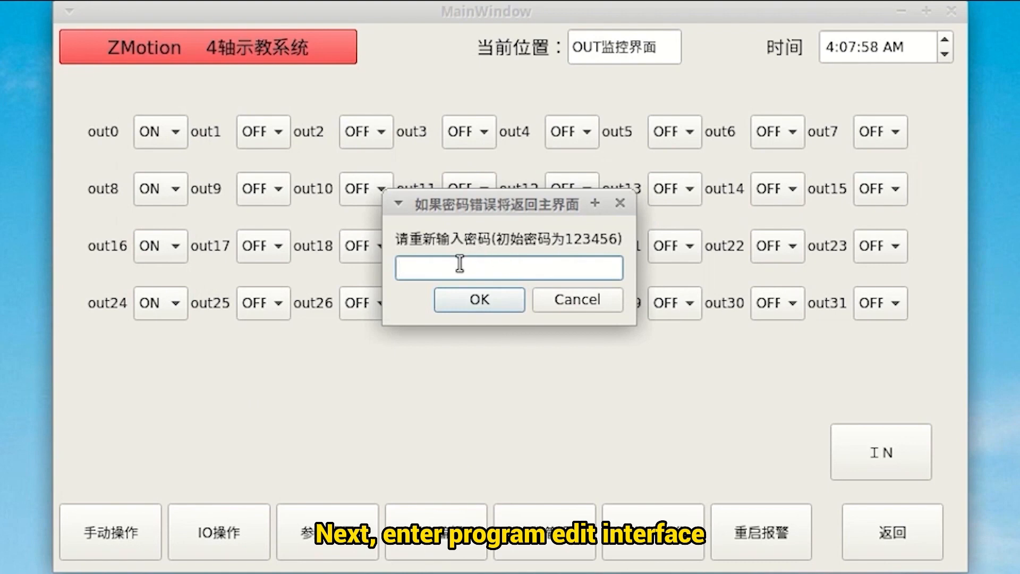
Step: Enter the editing password, insert rows, try row 3 command types, then delete rows 3 and 2
text(123456)
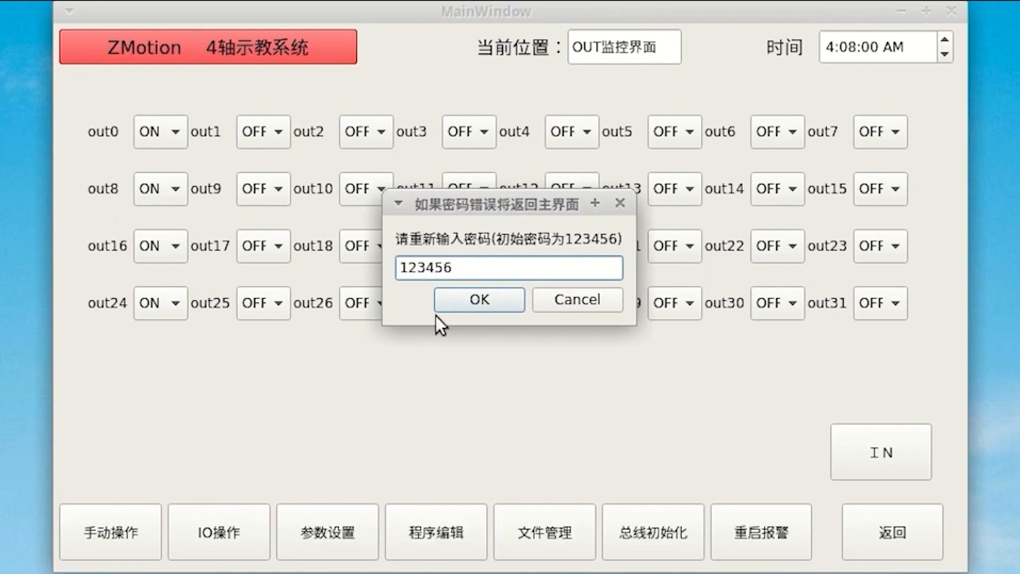
click(448, 302)
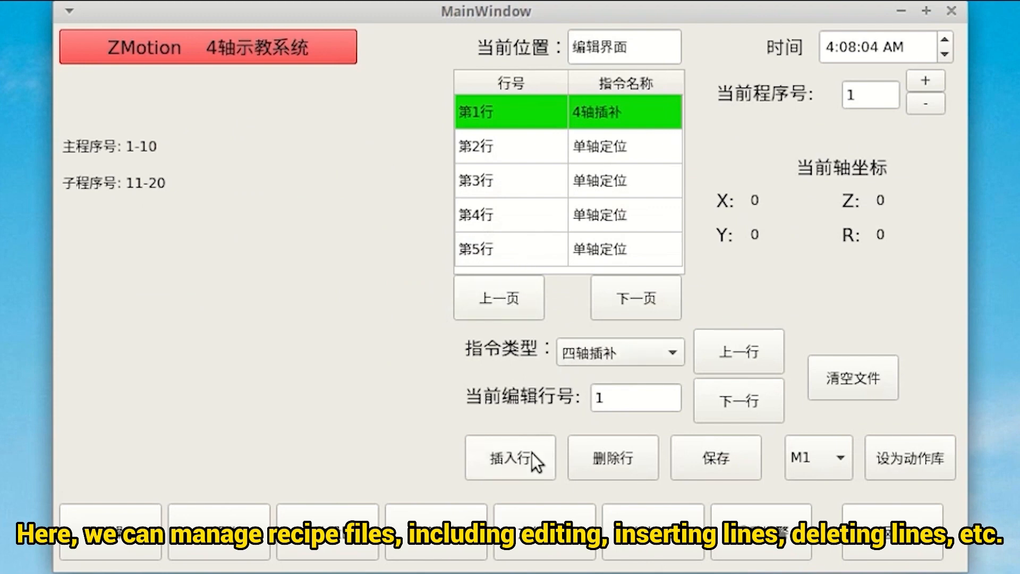
click(521, 459)
click(520, 460)
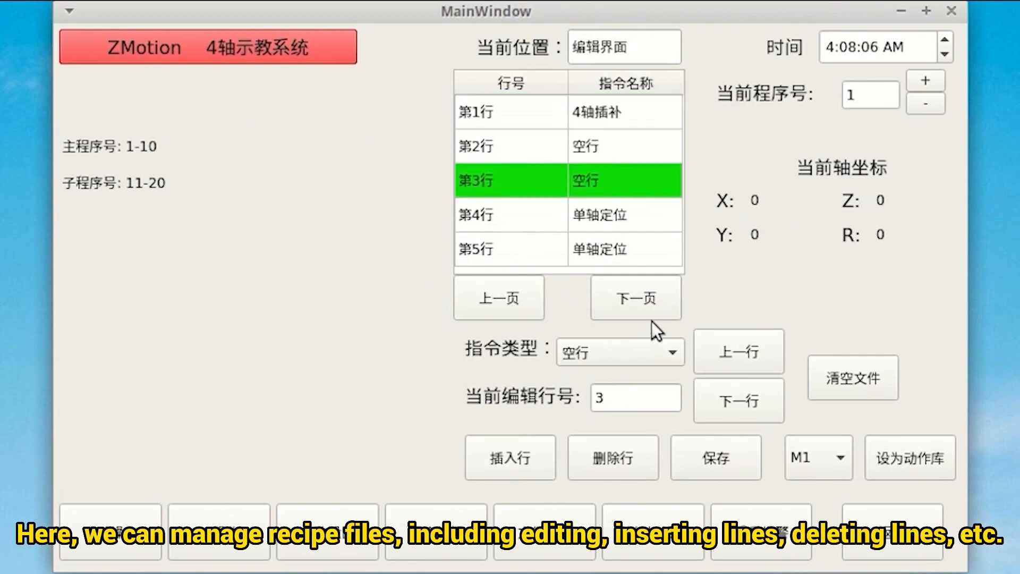
click(605, 357)
click(599, 379)
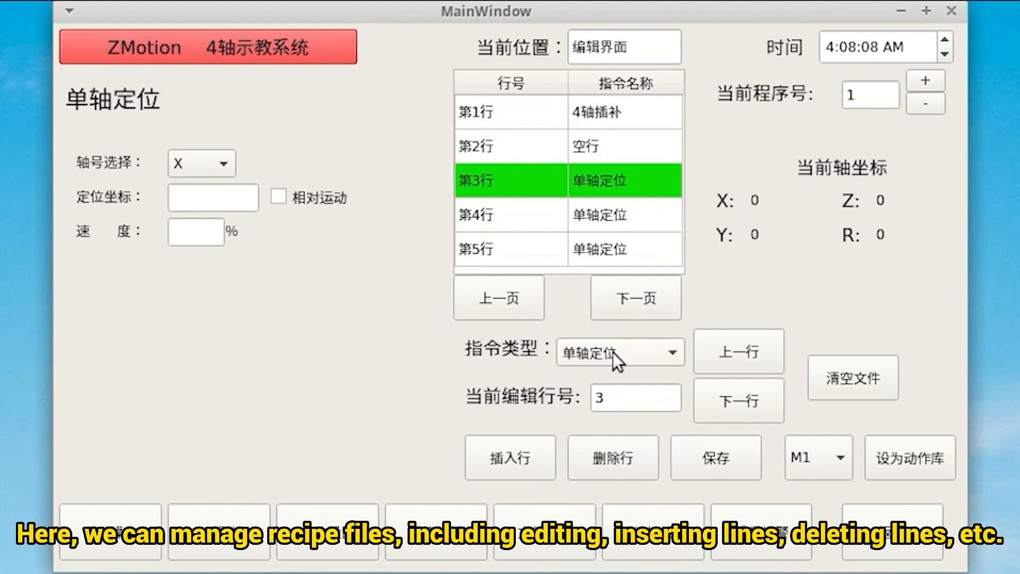
click(613, 352)
click(602, 399)
click(605, 459)
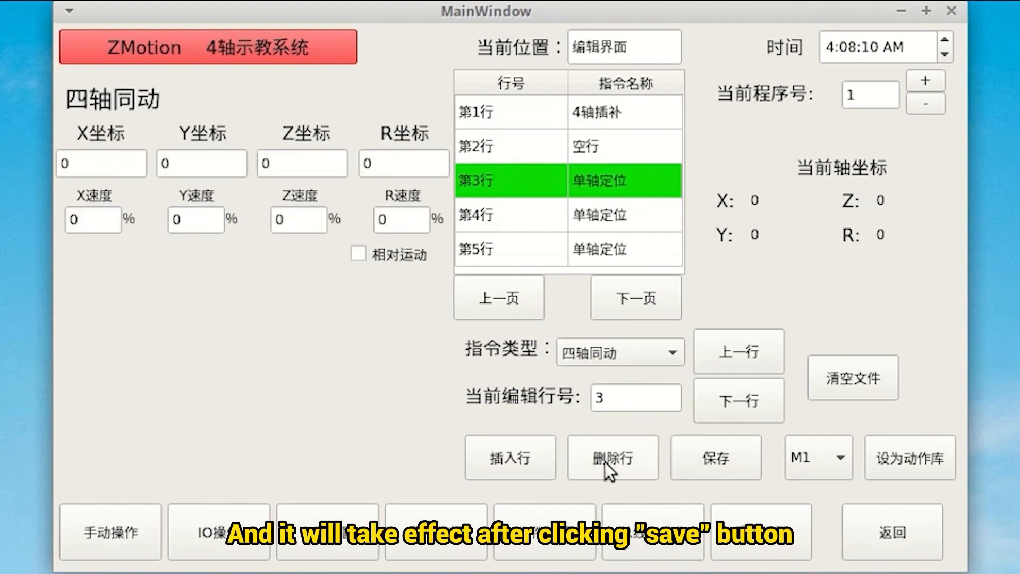
click(542, 152)
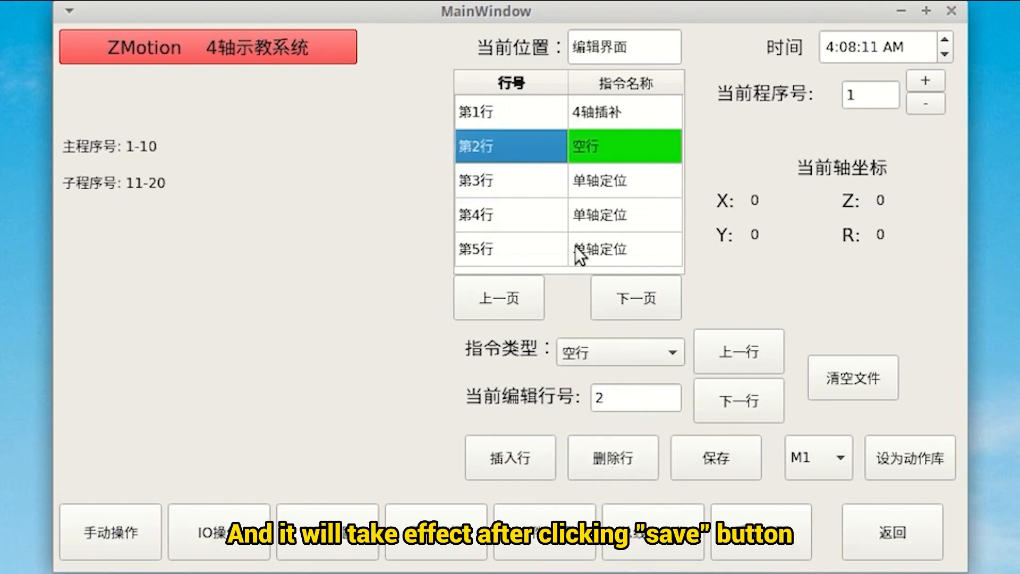
click(628, 457)
Step: Step back and forth through program lines, then load program number 3
click(741, 352)
click(748, 408)
click(748, 408)
click(743, 360)
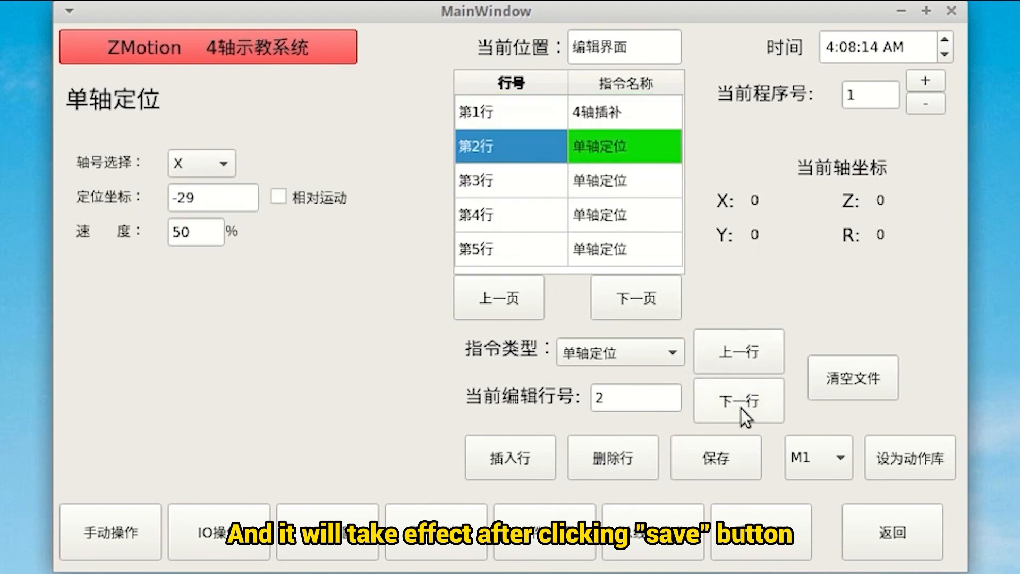
click(741, 409)
click(934, 81)
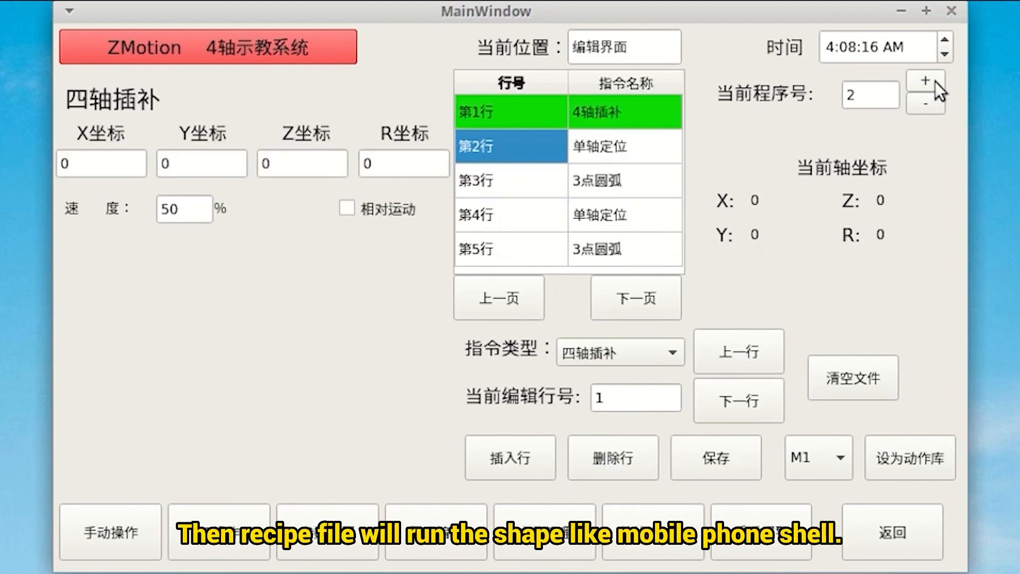
click(935, 82)
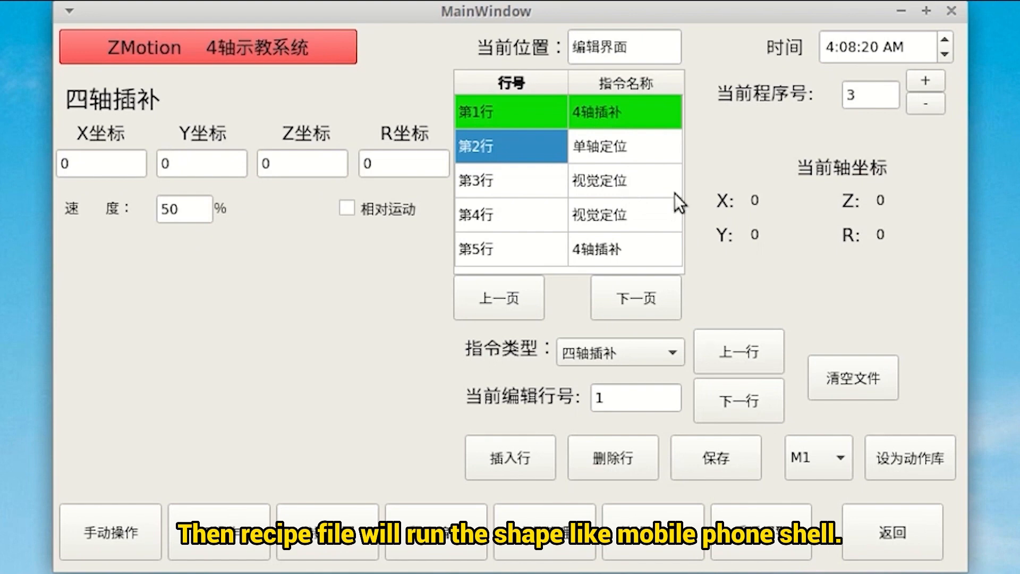
Step: Step program 3's edit position through the rows to row 7 and return to the main screen
click(745, 405)
click(745, 405)
click(745, 406)
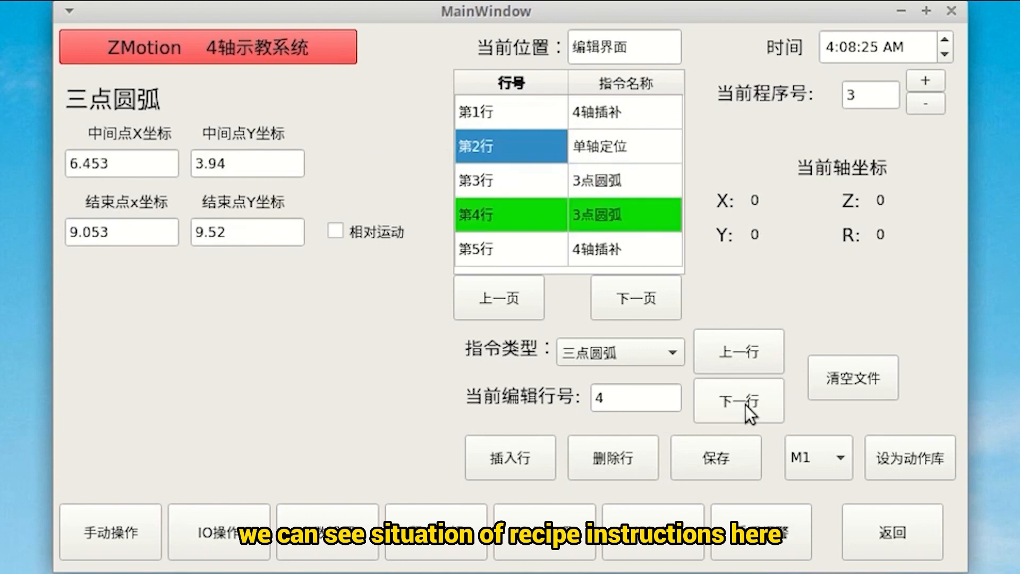
click(746, 404)
click(745, 405)
click(734, 351)
click(735, 350)
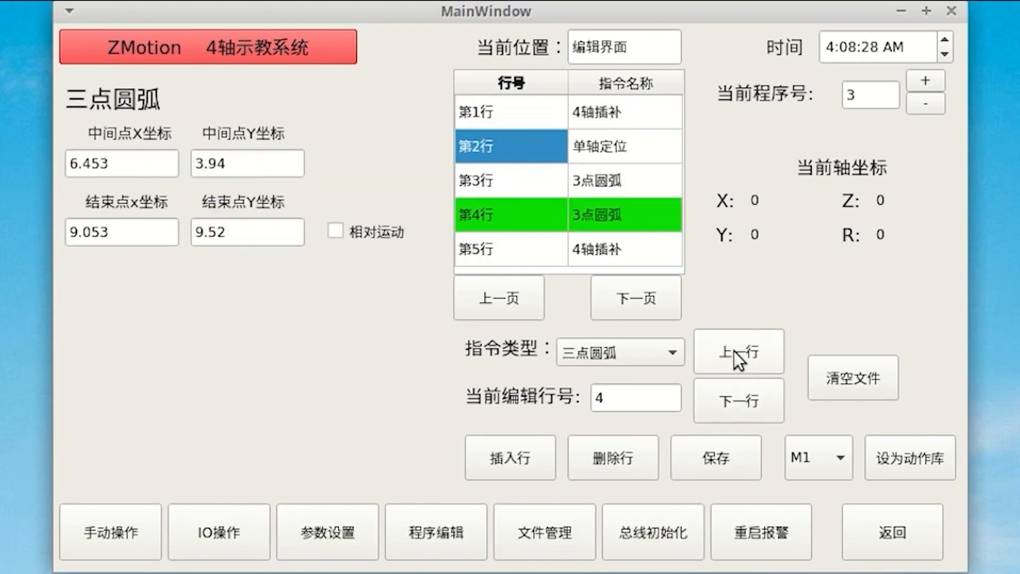
click(729, 403)
click(729, 403)
click(730, 403)
click(744, 361)
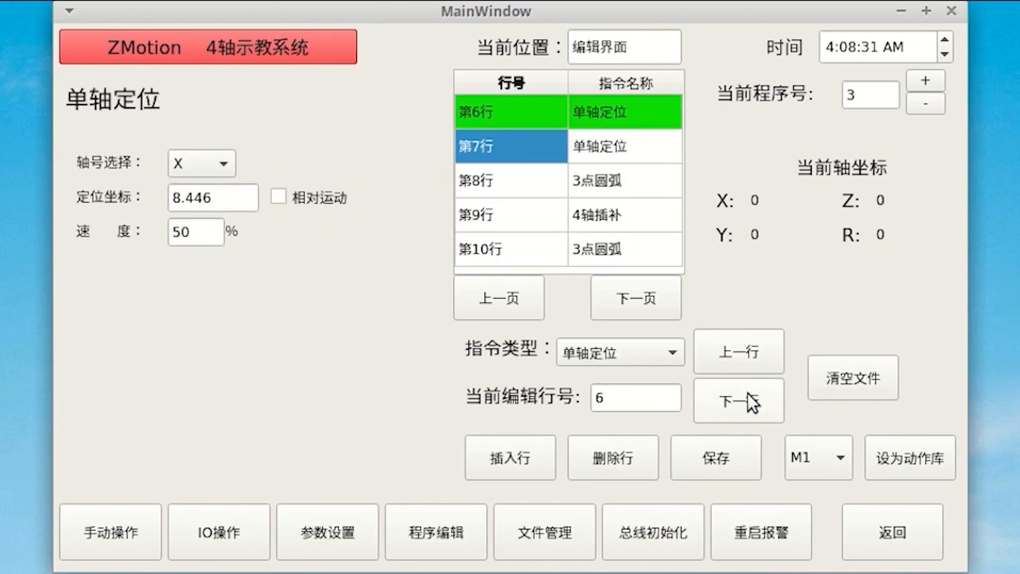
click(748, 392)
click(884, 539)
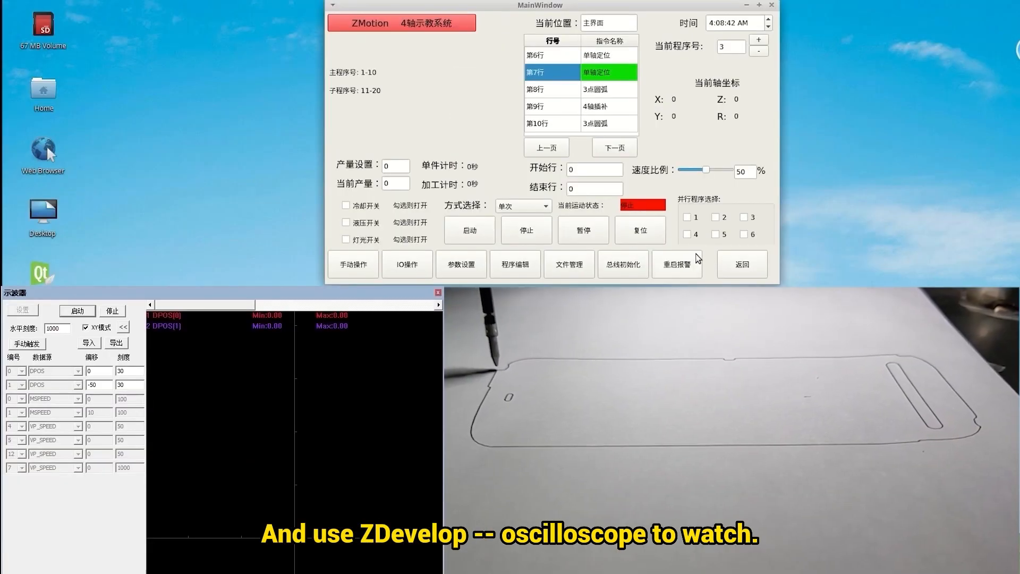
Step: Start recipe program 3, let it finish to 停止, then go to 参数设置
click(470, 232)
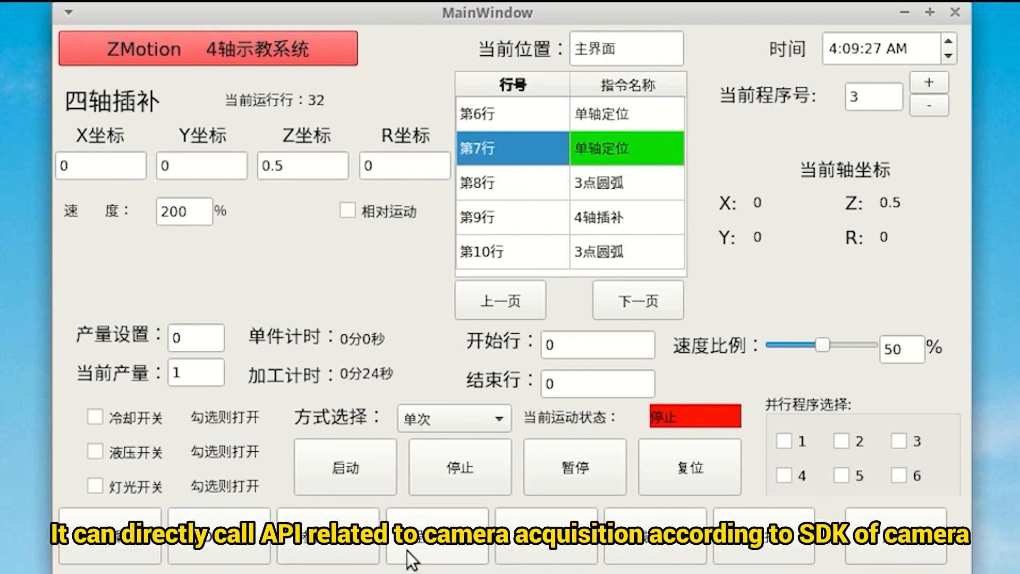
click(325, 545)
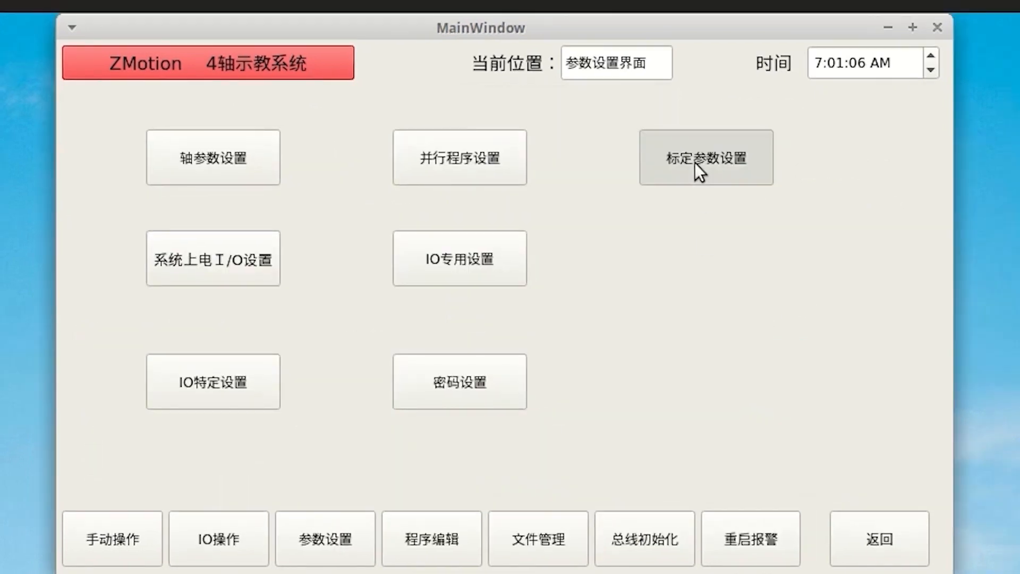
Step: In calibration settings, scan for the camera, capture an image, and run then stop continuous acquisition
click(696, 159)
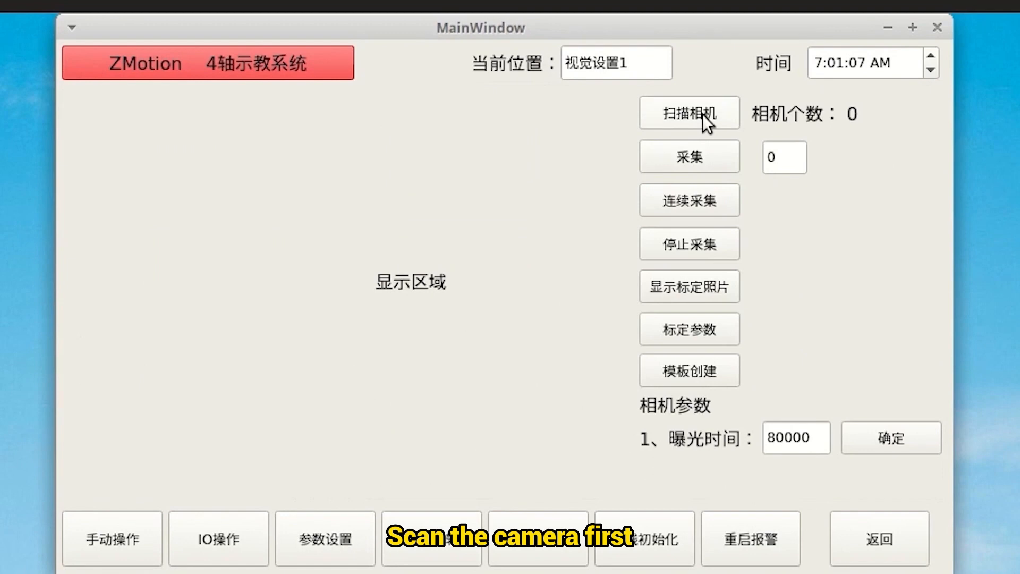
click(703, 114)
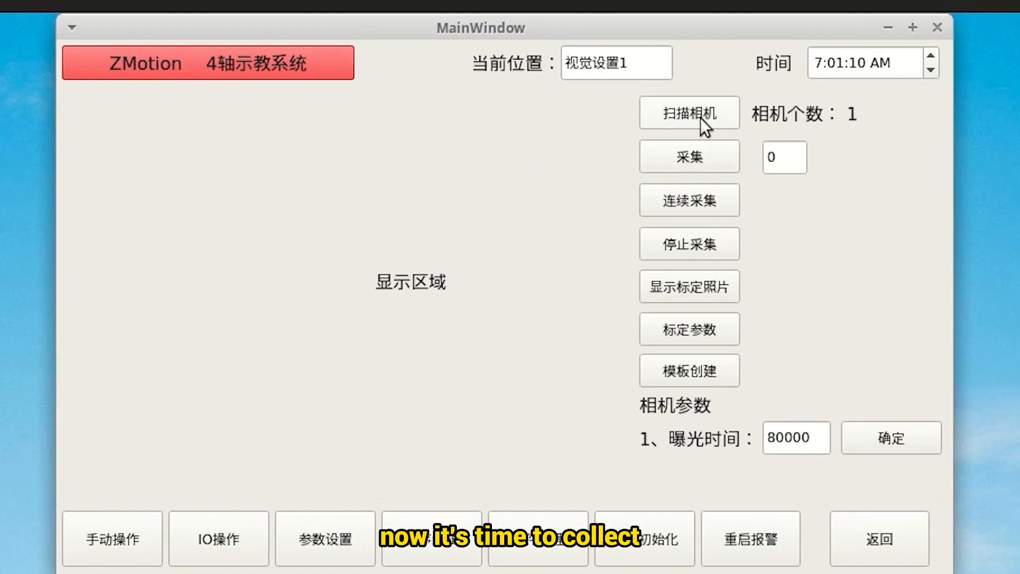
click(689, 156)
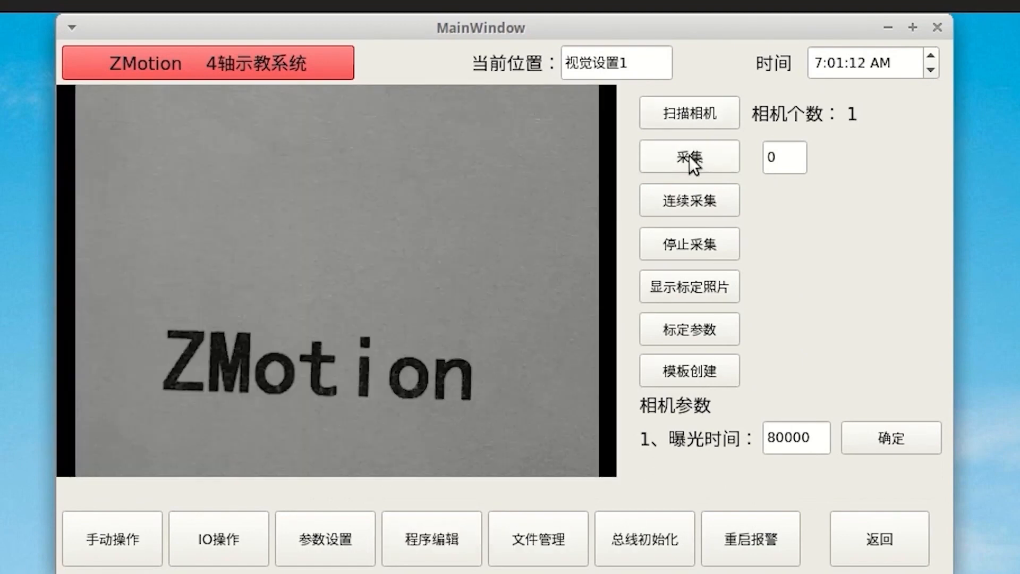
click(699, 207)
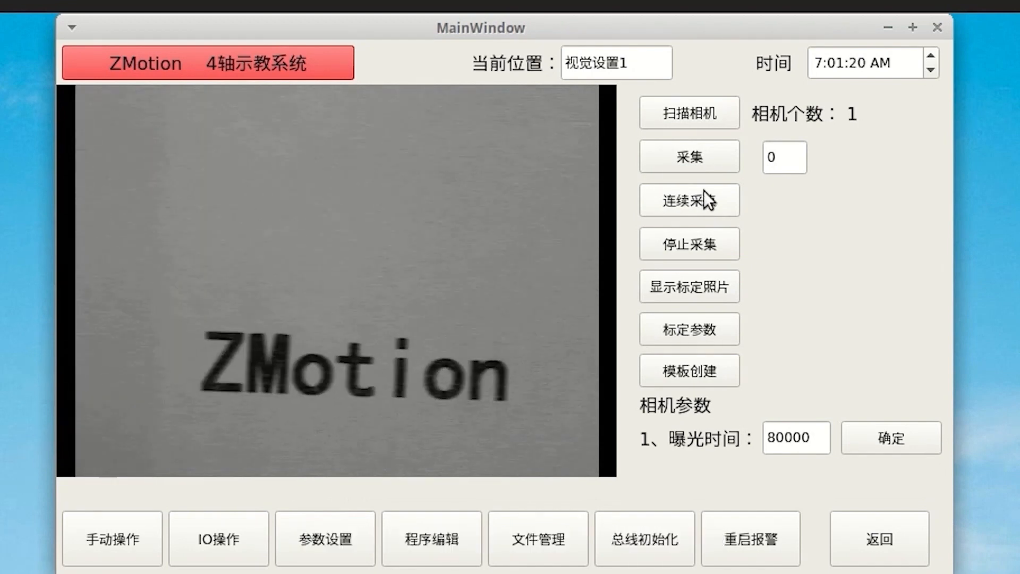
click(706, 248)
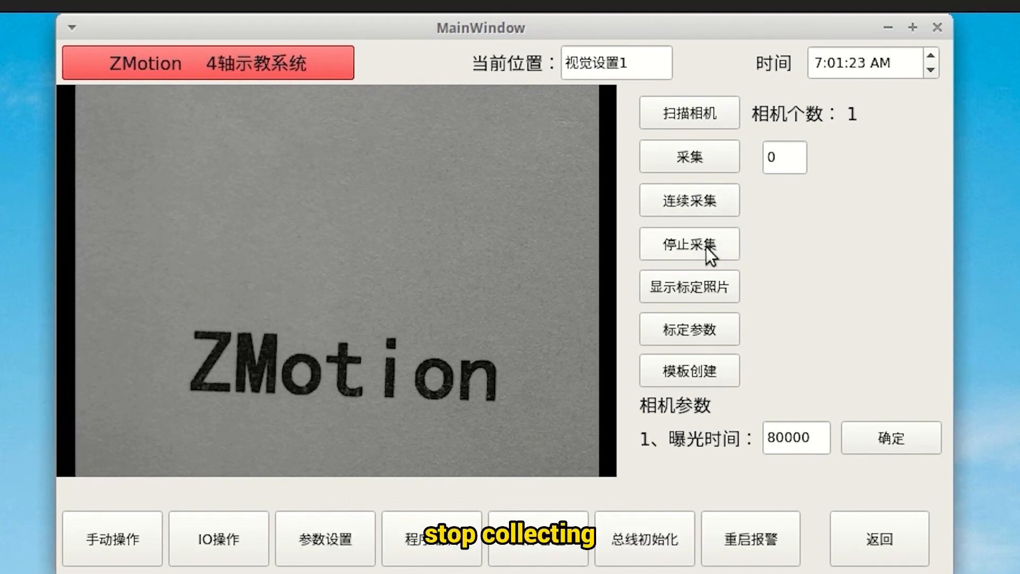
click(685, 369)
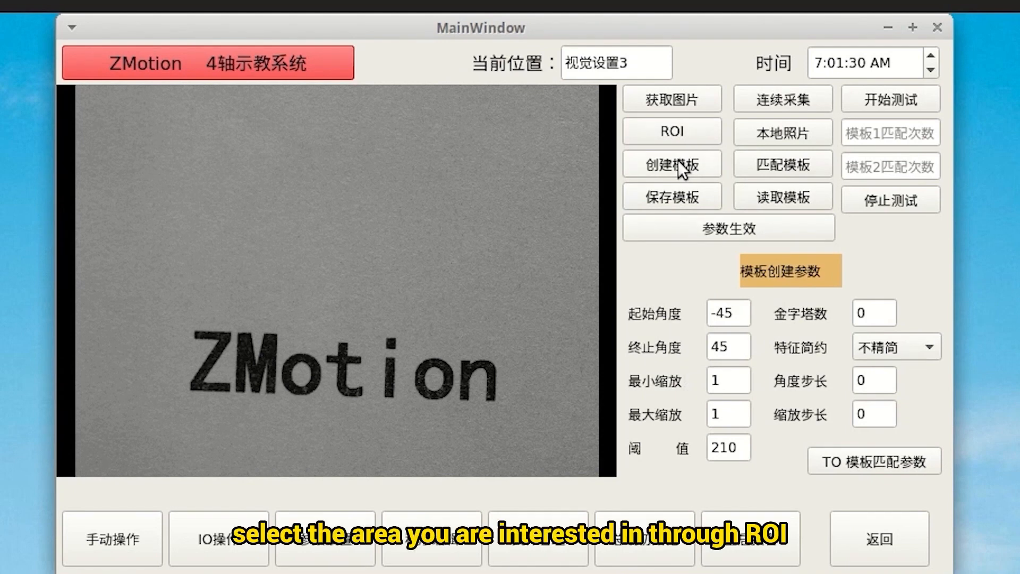
Step: Draw an ROI over the ZMotion lettering, set threshold 160, create the template and match it (score 99.5826)
click(682, 137)
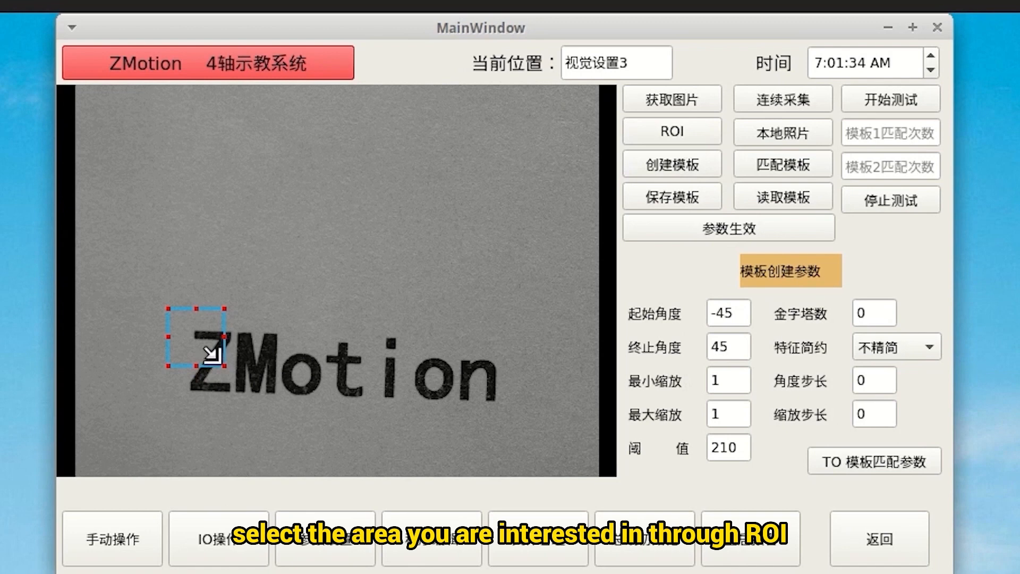
drag(215, 356, 502, 404)
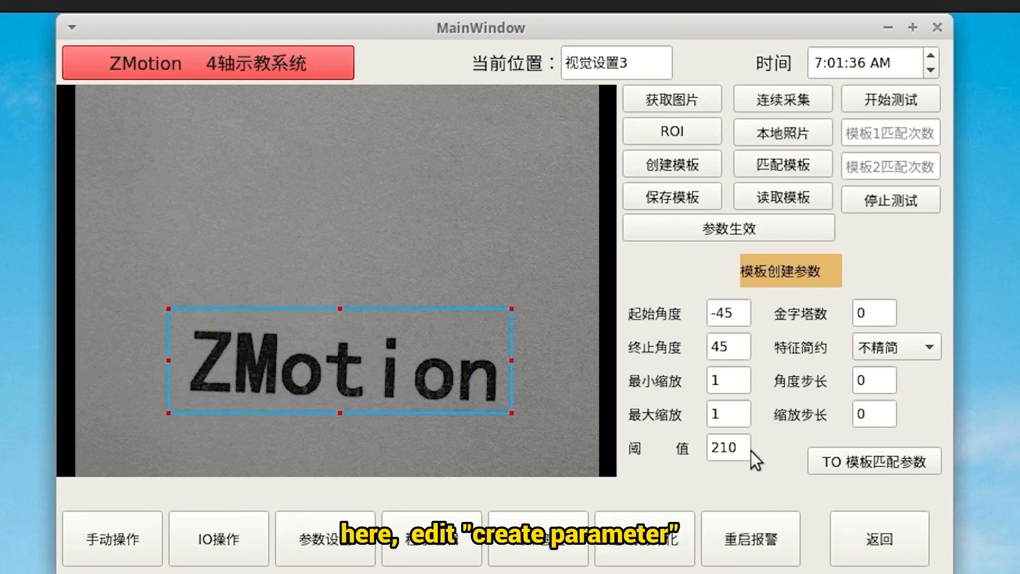
drag(737, 442, 706, 447)
text(160)
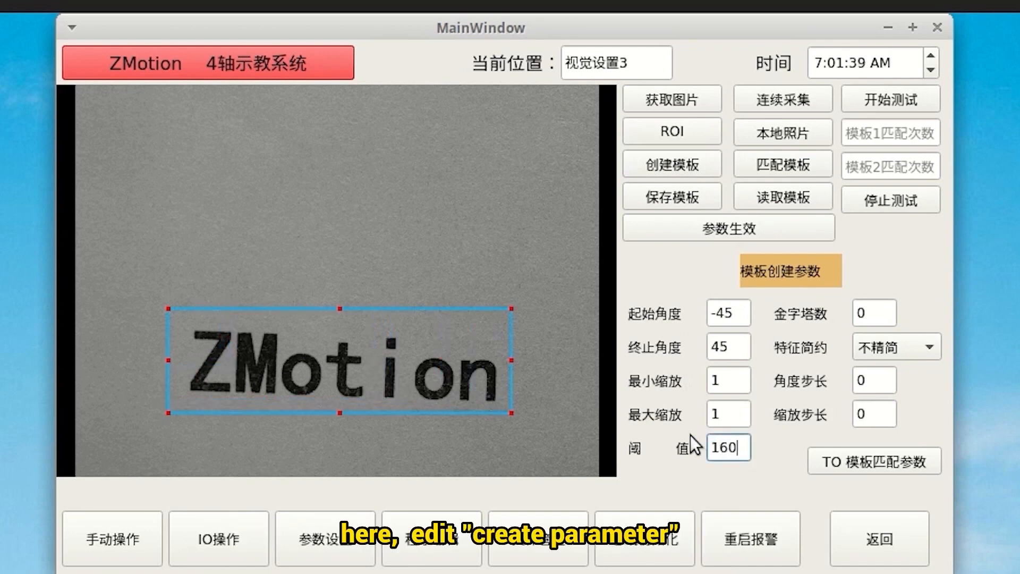
click(749, 235)
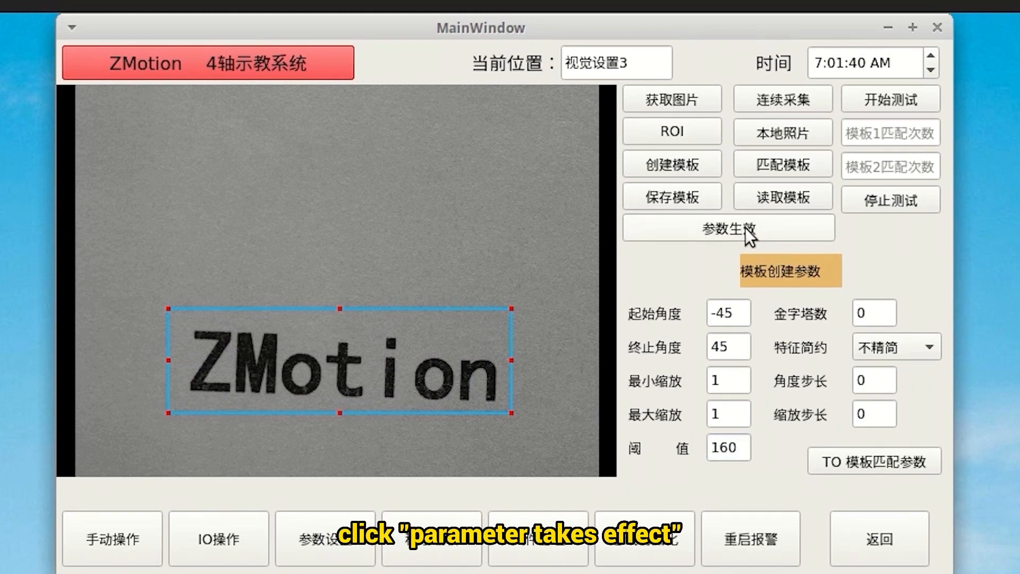
click(699, 166)
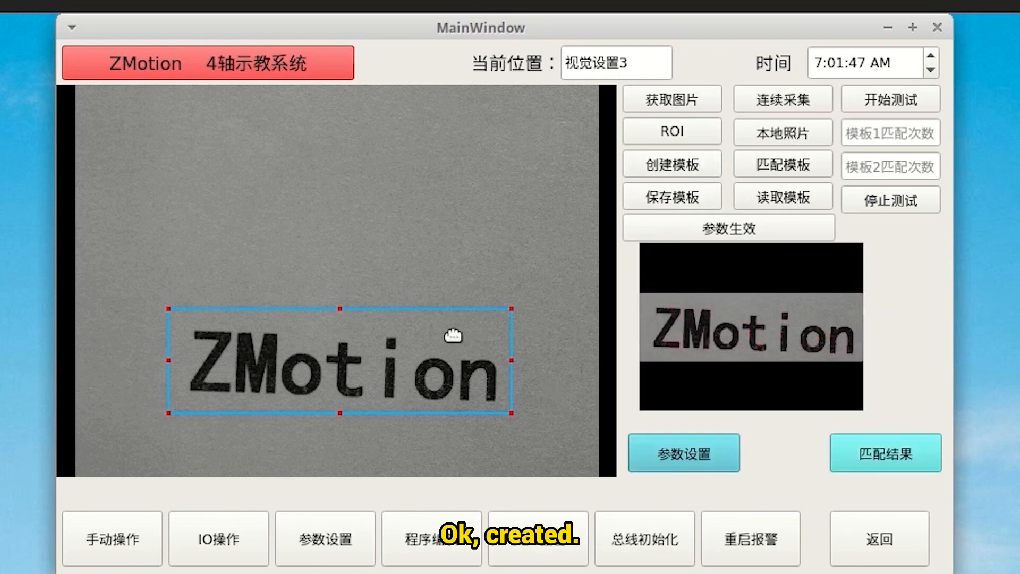
drag(454, 336, 506, 484)
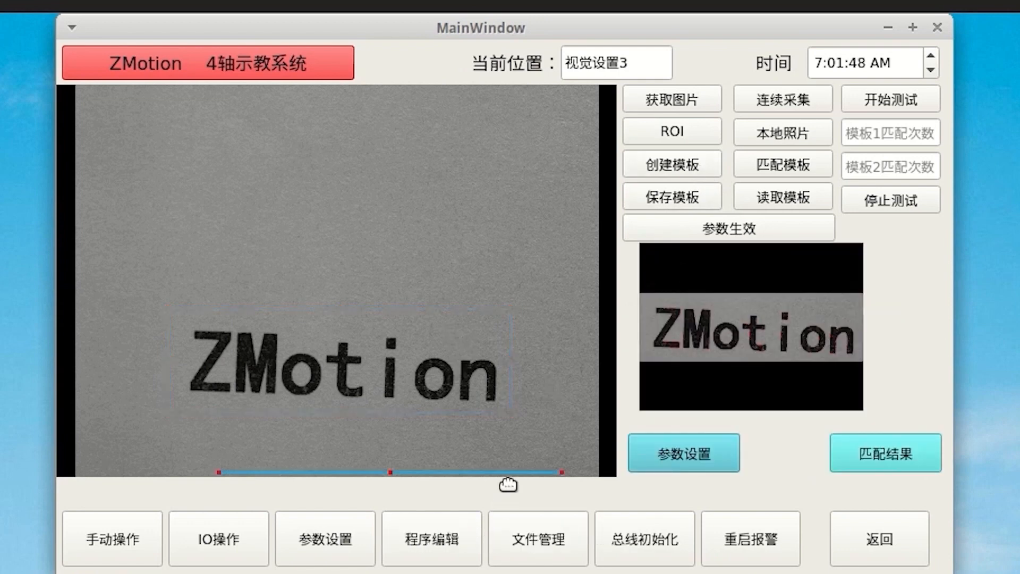
click(782, 165)
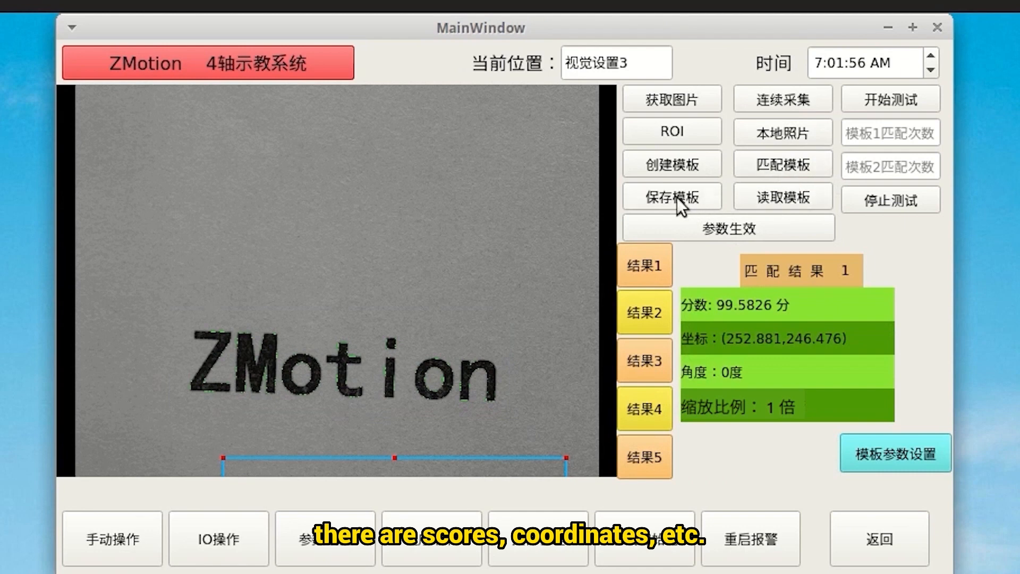
Step: Load saved template 2 from the template list
click(787, 197)
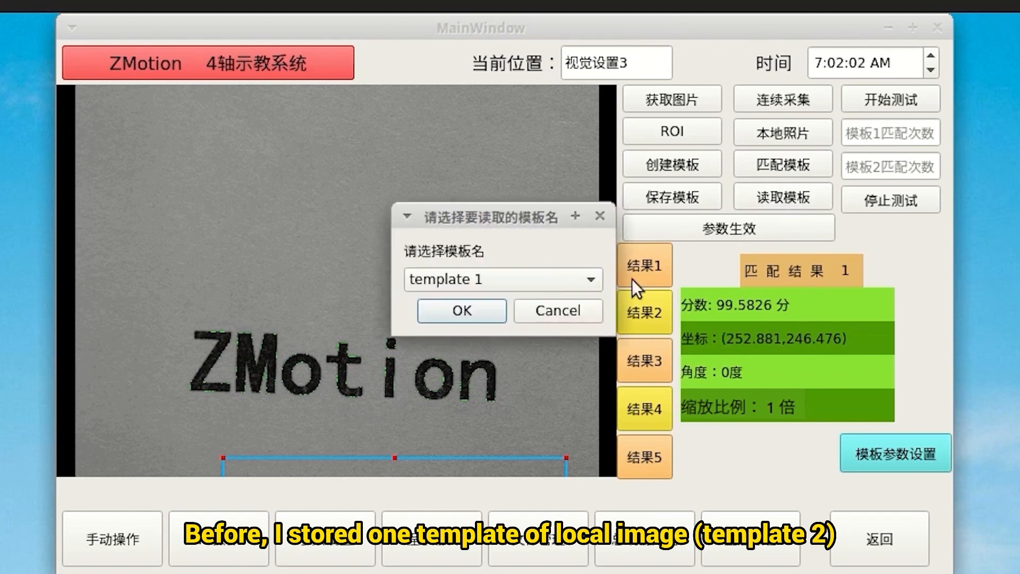
click(592, 278)
click(553, 295)
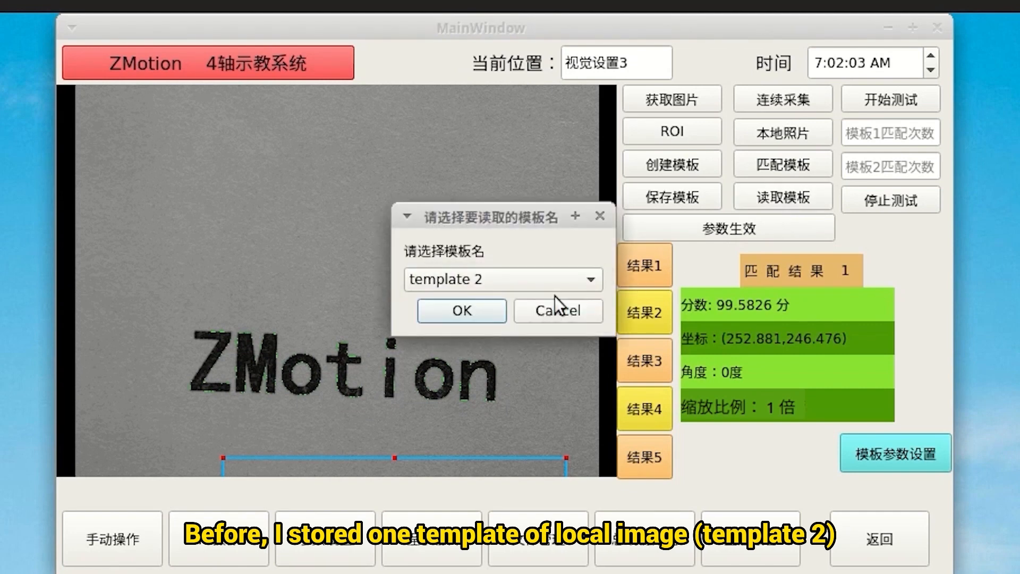
click(484, 318)
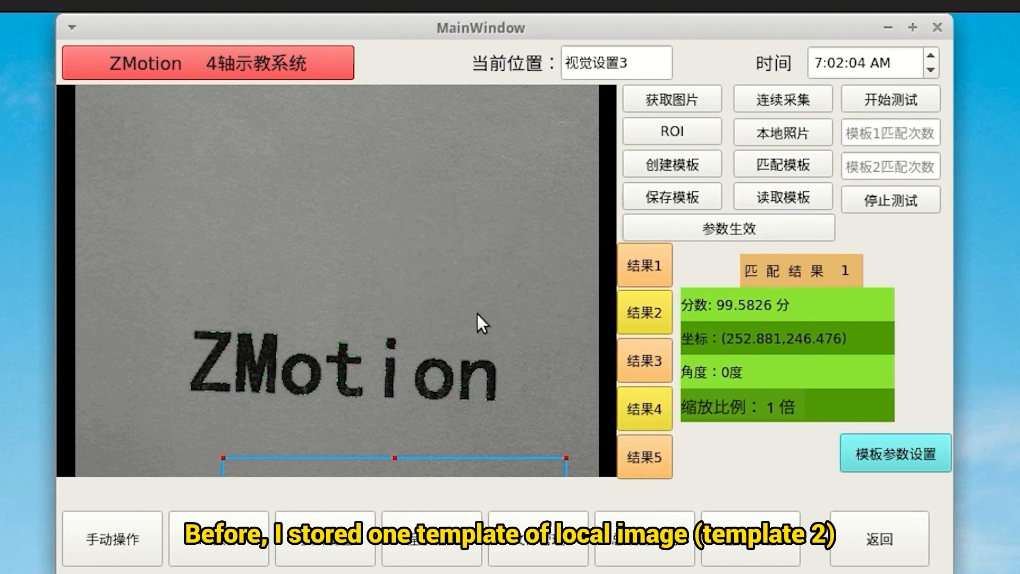
Step: Match template 2 against three local photos of the part at increasing rotation
click(799, 133)
click(789, 163)
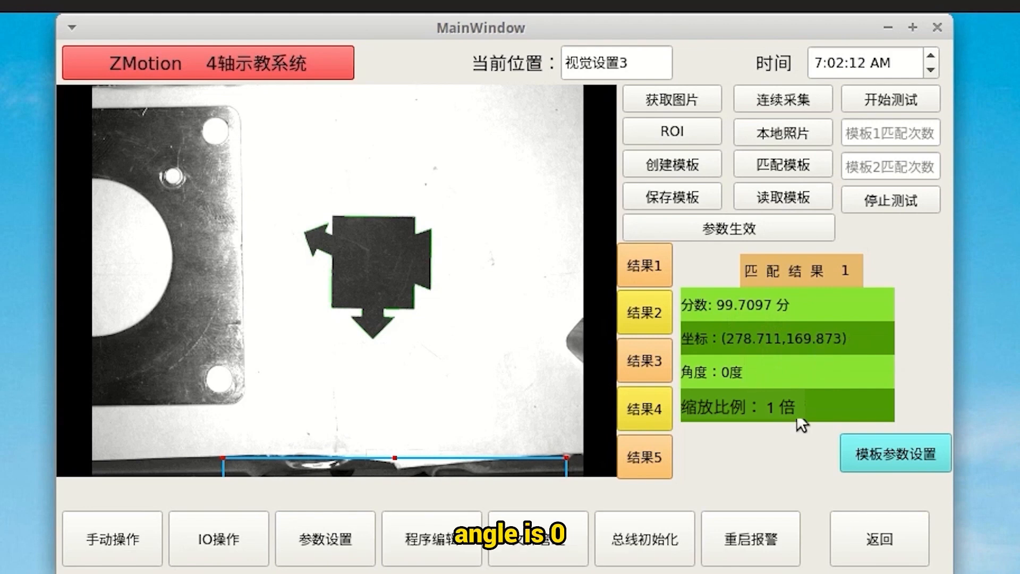
click(790, 135)
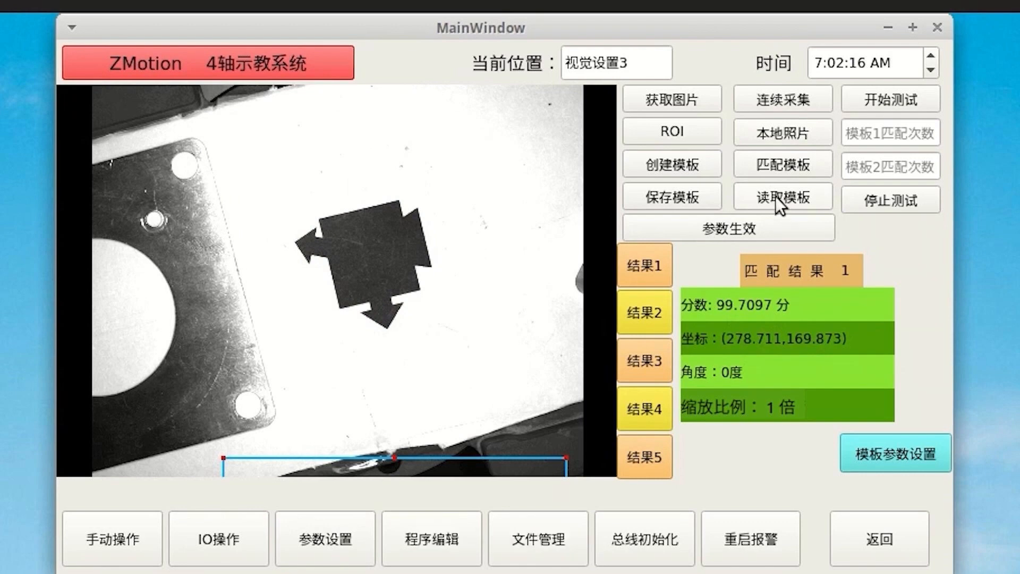
click(779, 164)
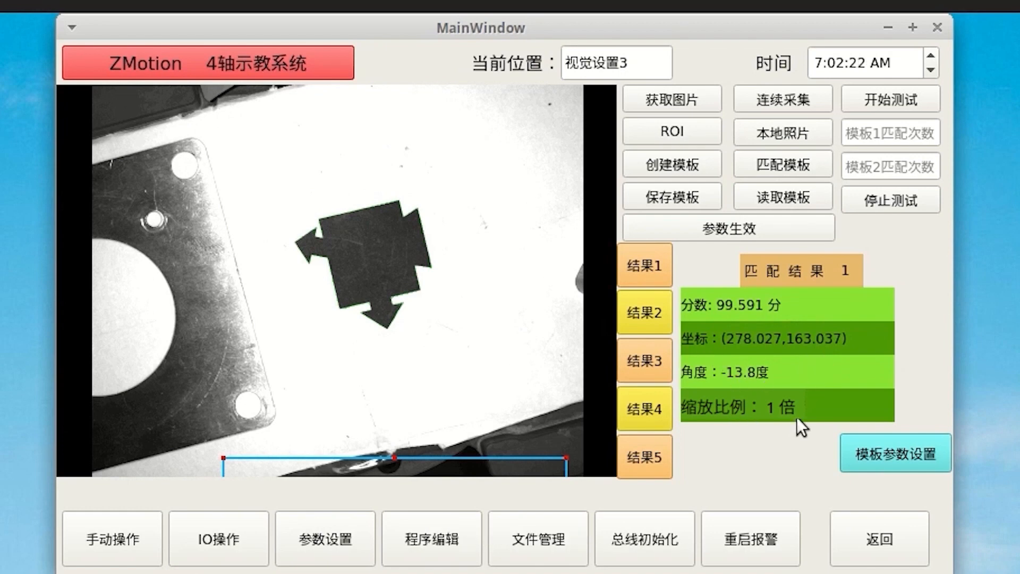
click(799, 136)
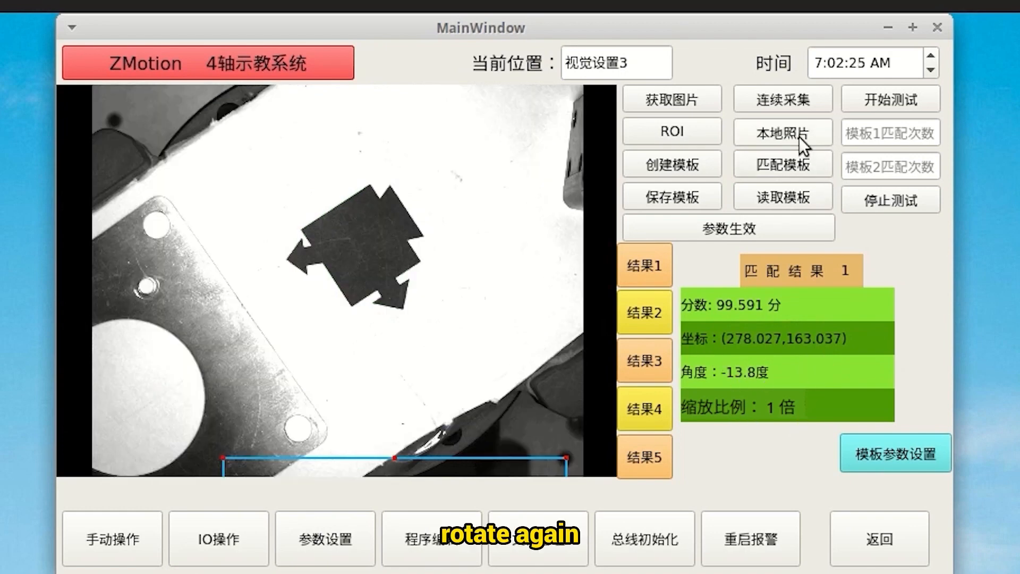
click(793, 166)
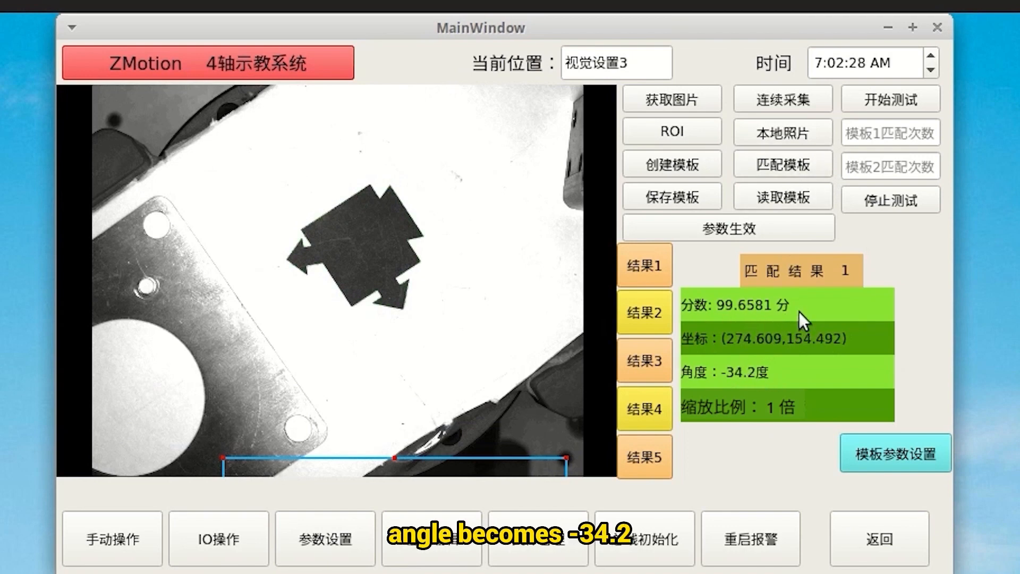